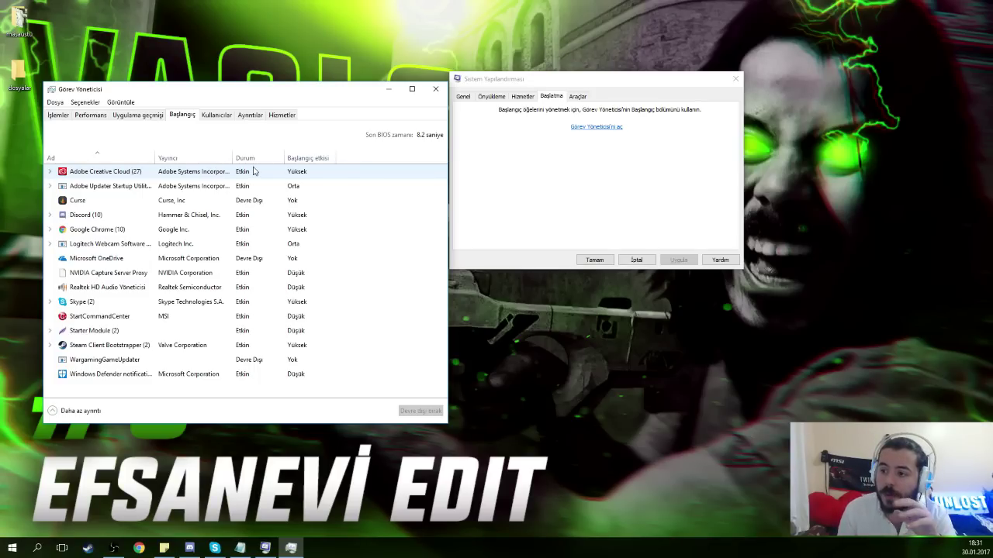
Step: Review the status and startup impact of the startup programs, from Adobe Creative Cloud and Curse down to WargamingGameUpdater
{"action": "left_click", "coordinate": [218, 175]}
{"action": "left_click", "coordinate": [215, 204]}
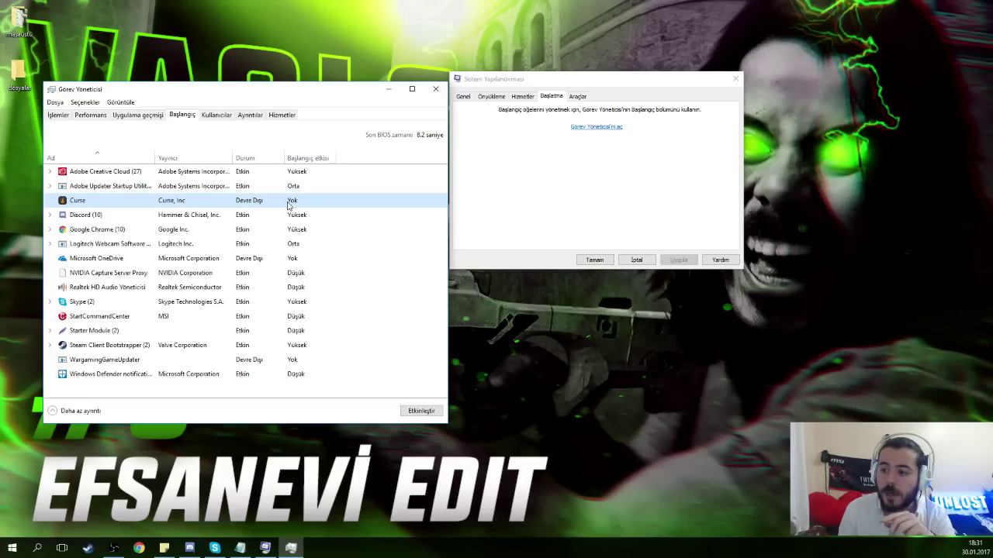
{"action": "left_click", "coordinate": [244, 217]}
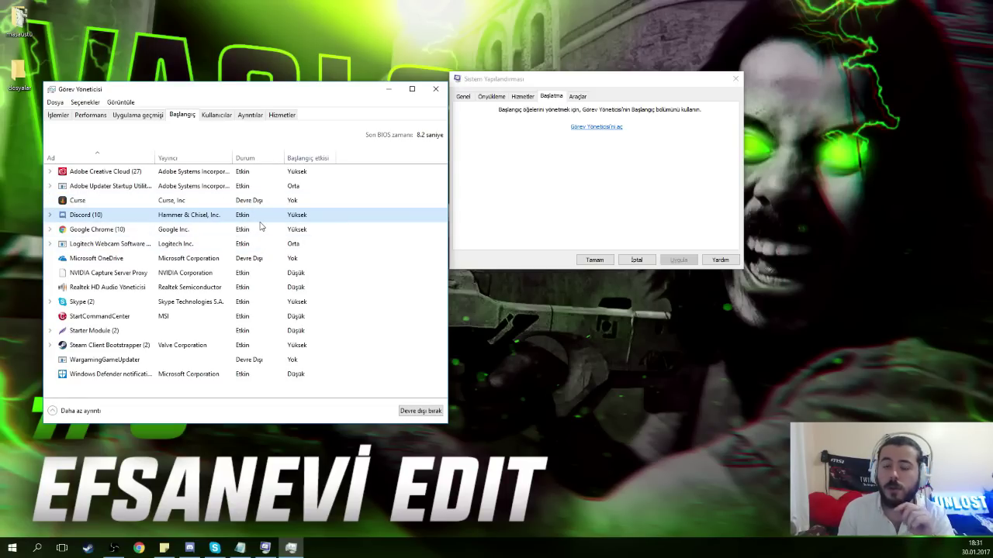
{"action": "left_click", "coordinate": [250, 230]}
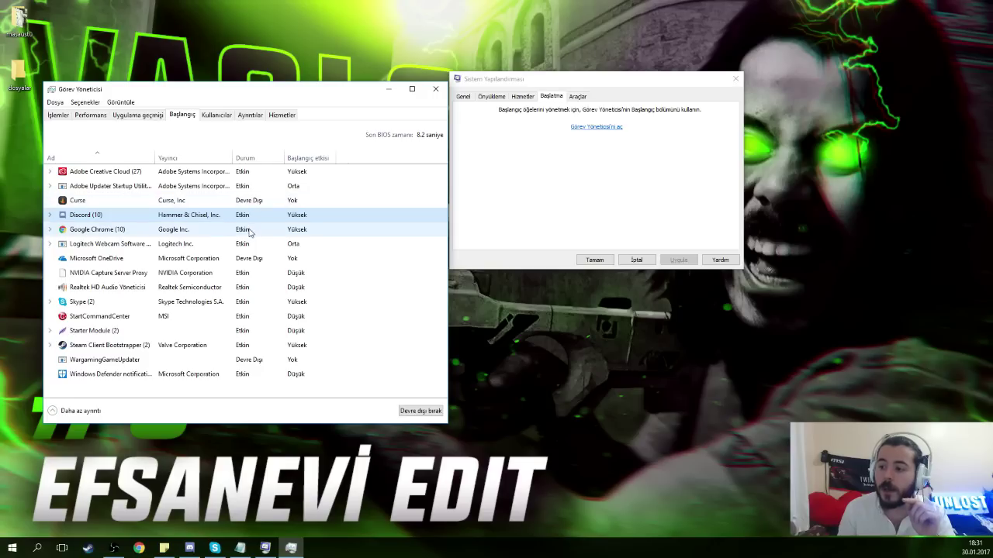
{"action": "left_click", "coordinate": [256, 245]}
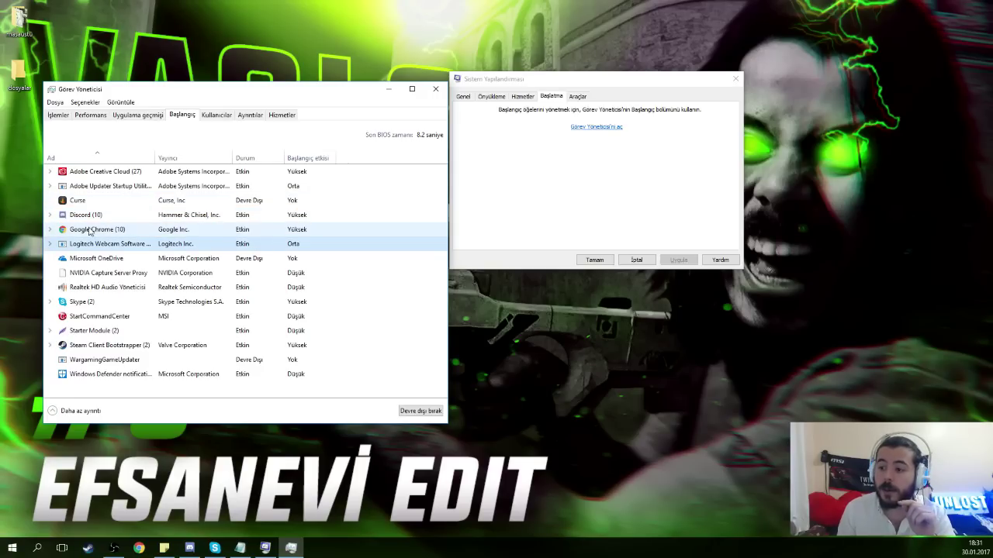
{"action": "left_click", "coordinate": [169, 262]}
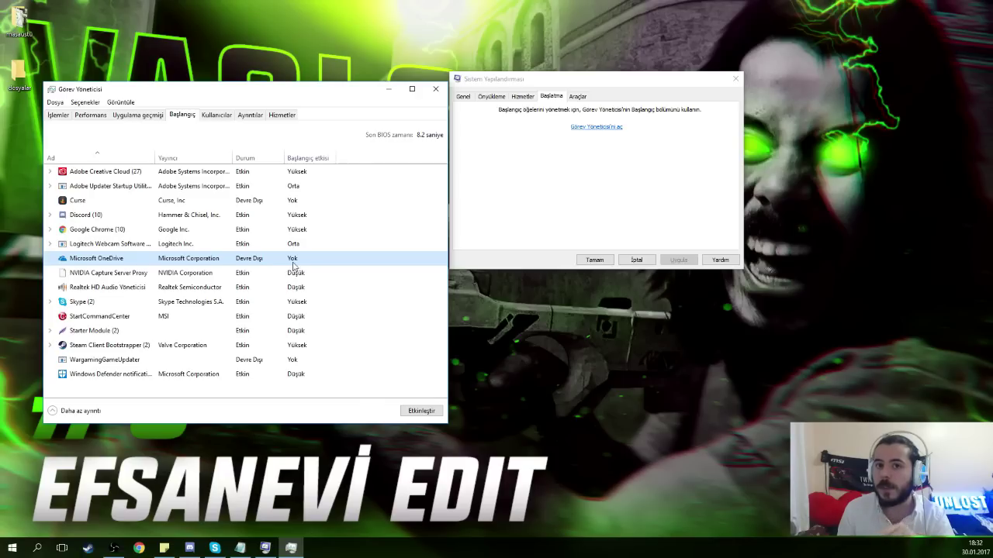
{"action": "left_click", "coordinate": [285, 273]}
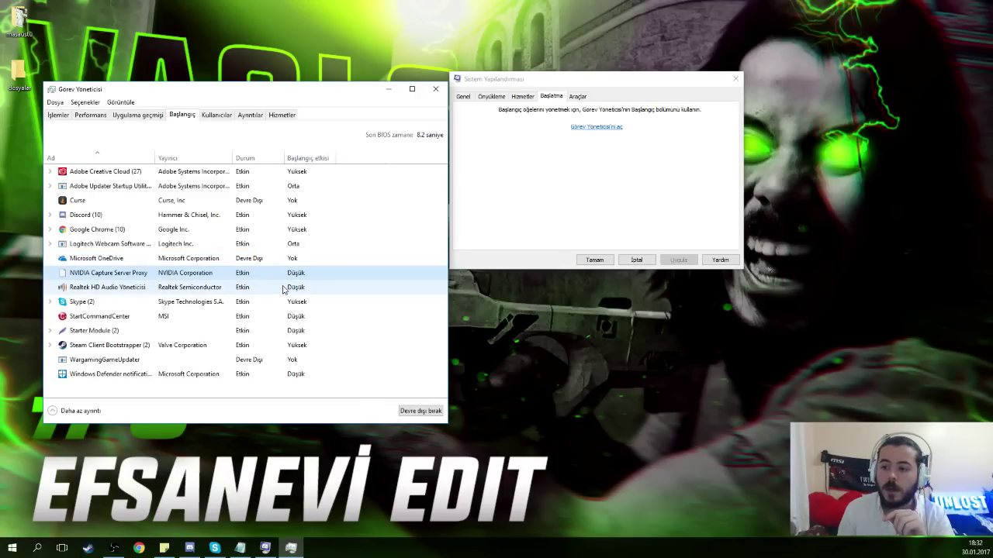
{"action": "left_click", "coordinate": [284, 288]}
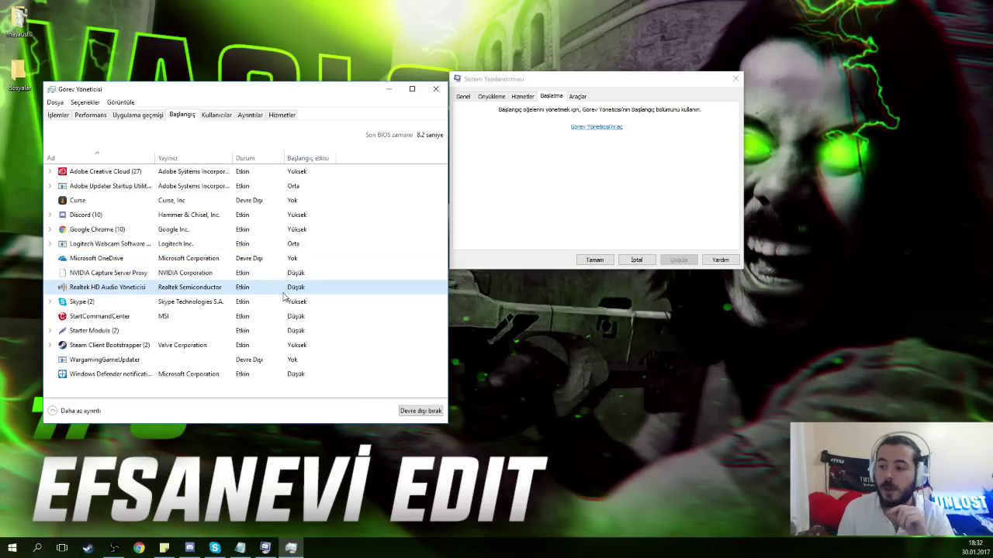
{"action": "left_click", "coordinate": [284, 302]}
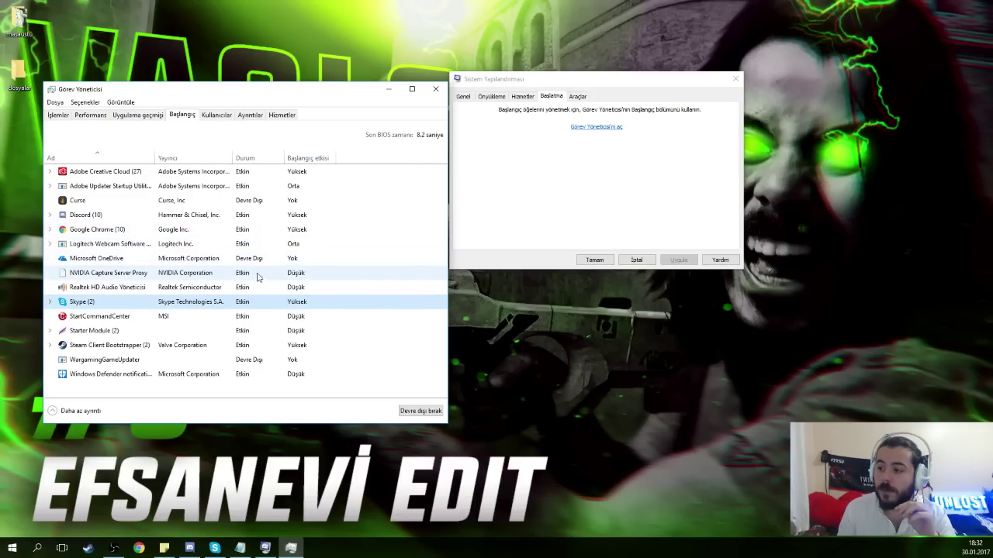
{"action": "right_click", "coordinate": [250, 301]}
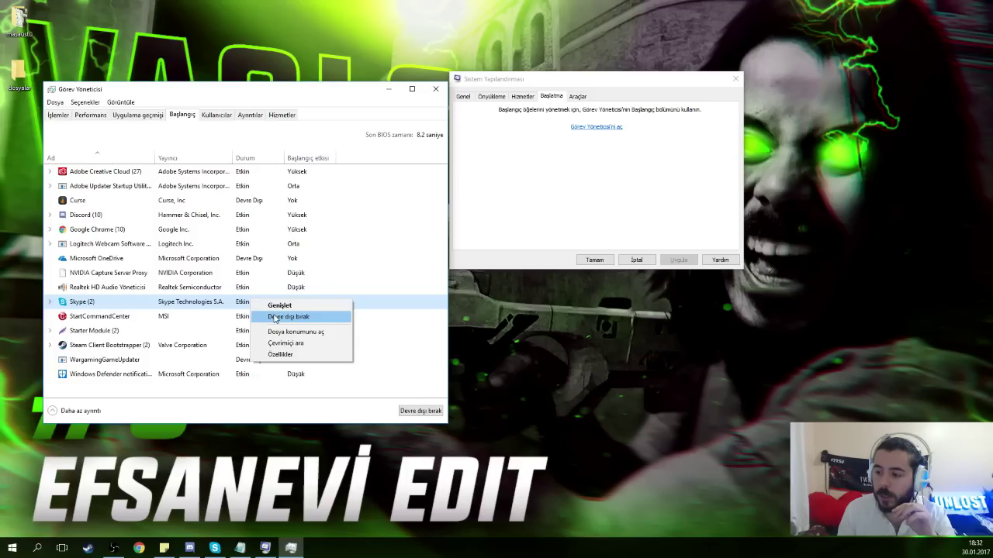
{"action": "left_click", "coordinate": [235, 300]}
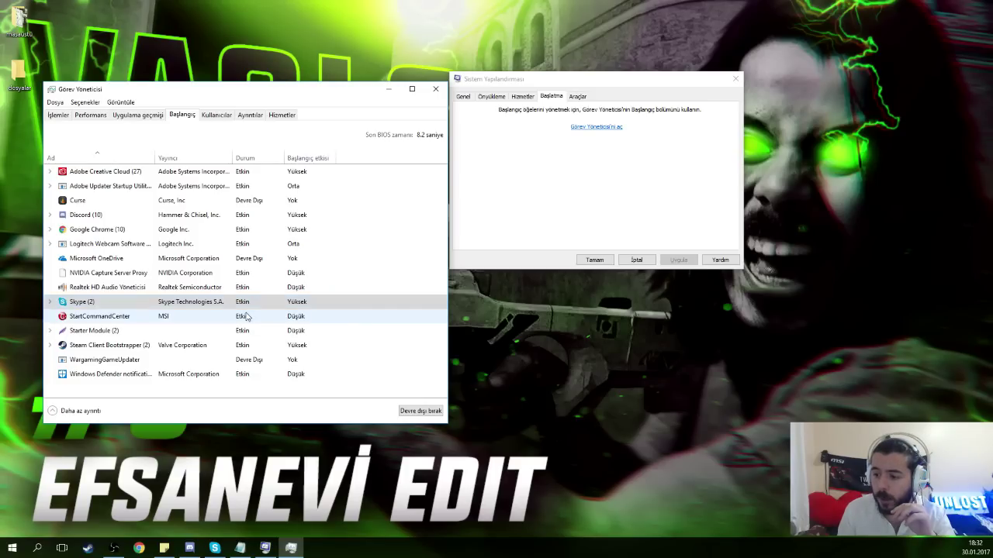
{"action": "left_click", "coordinate": [245, 314]}
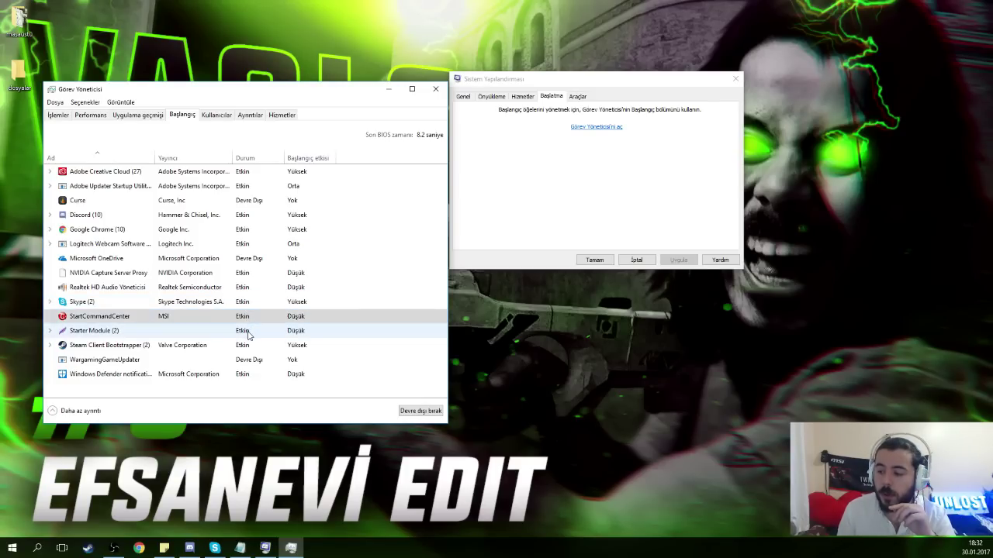
{"action": "left_click", "coordinate": [249, 332]}
{"action": "left_click", "coordinate": [250, 345]}
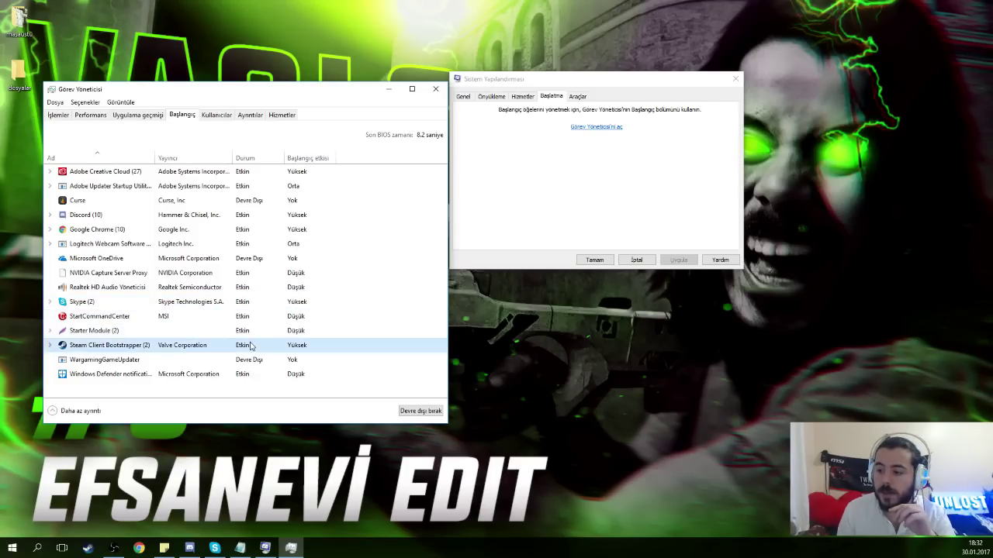
{"action": "left_click", "coordinate": [253, 359]}
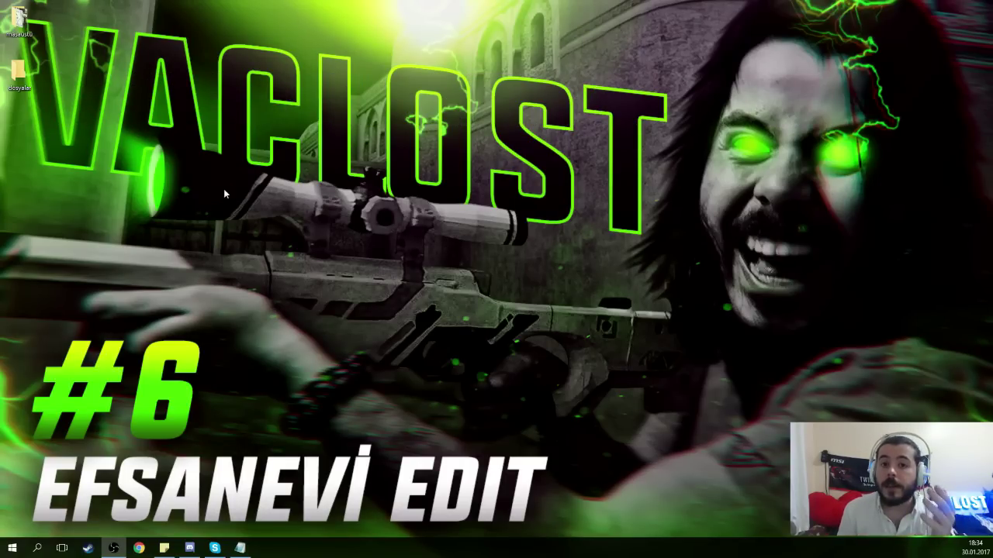
Step: Open the NVIDIA control panel (NVIDIA Denetim Masası) from the desktop and move its window higher on the screen
{"action": "right_click", "coordinate": [446, 173]}
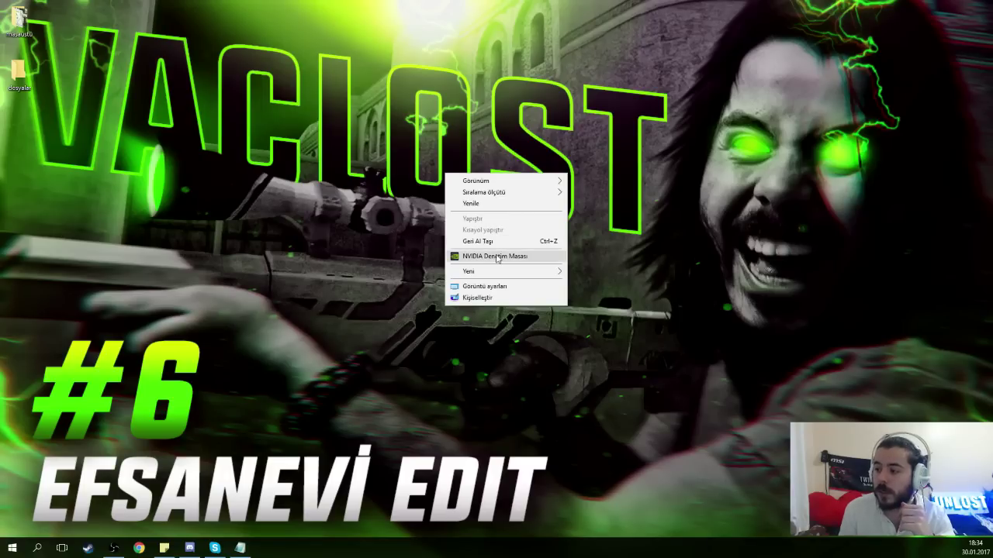
{"action": "left_click", "coordinate": [496, 256]}
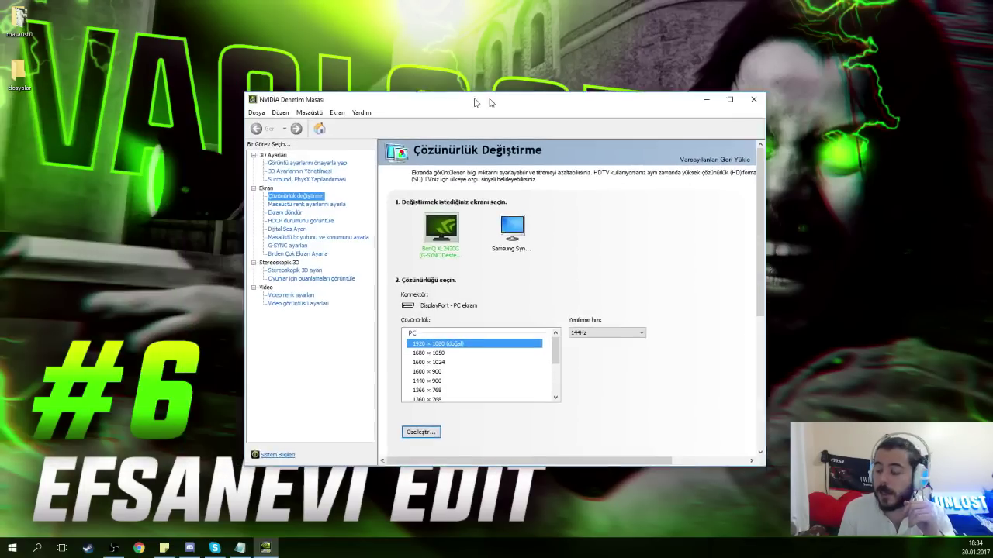
{"action": "left_click_drag", "start_coordinate": [574, 134], "coordinate": [496, 77]}
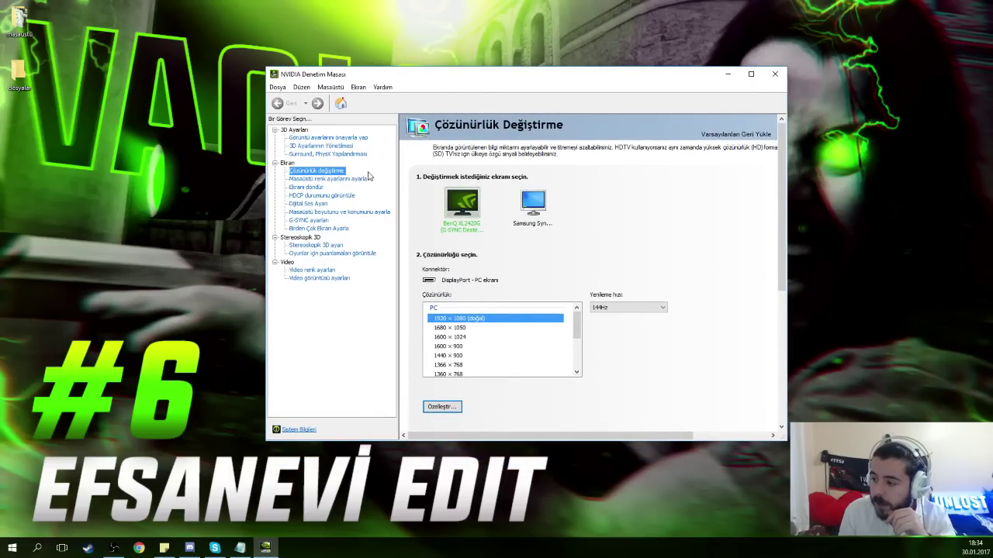
Step: In the image settings preview, try the preference slider at Kalite and return it to Performans
{"action": "left_click", "coordinate": [327, 137]}
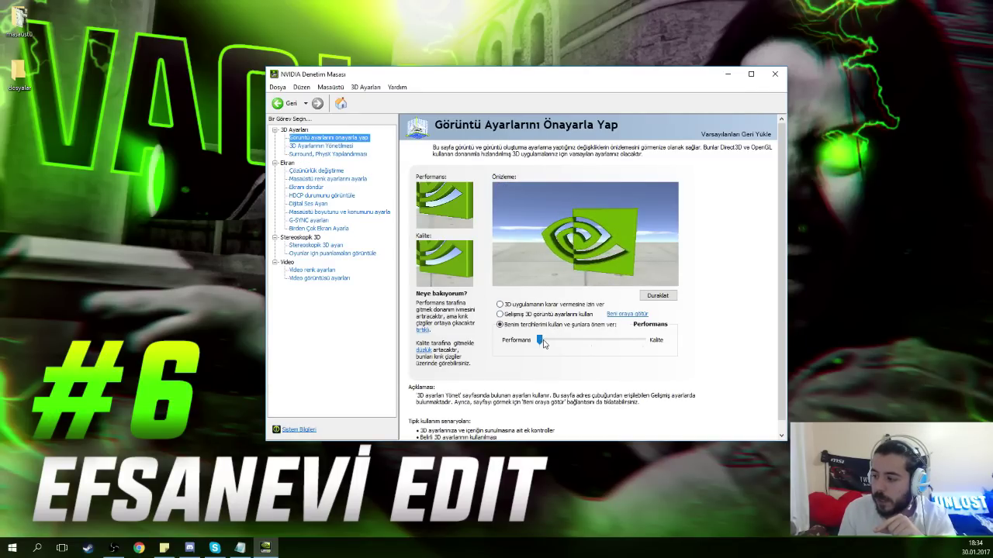
{"action": "left_click_drag", "start_coordinate": [539, 340], "coordinate": [618, 355]}
{"action": "left_click", "coordinate": [631, 344]}
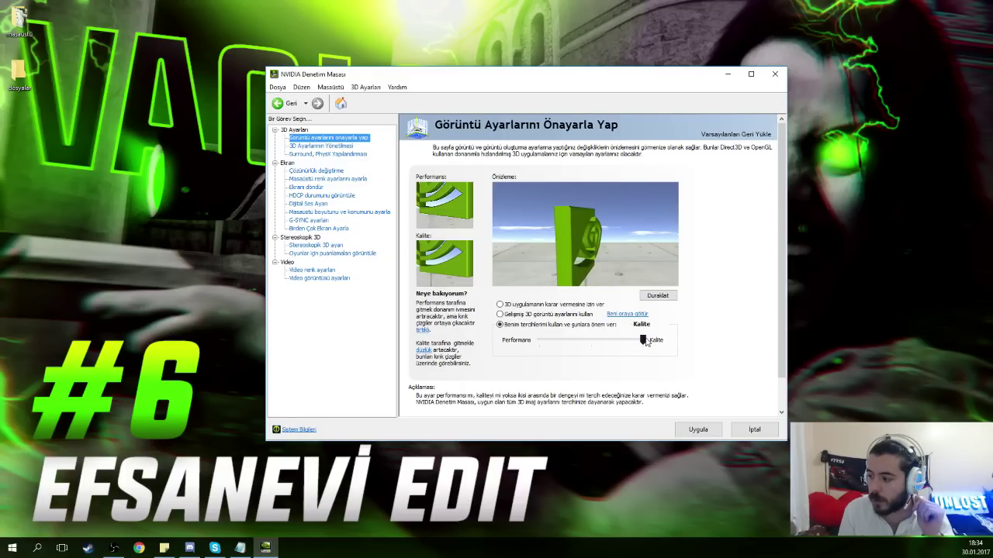
{"action": "left_click_drag", "start_coordinate": [642, 342], "coordinate": [543, 341]}
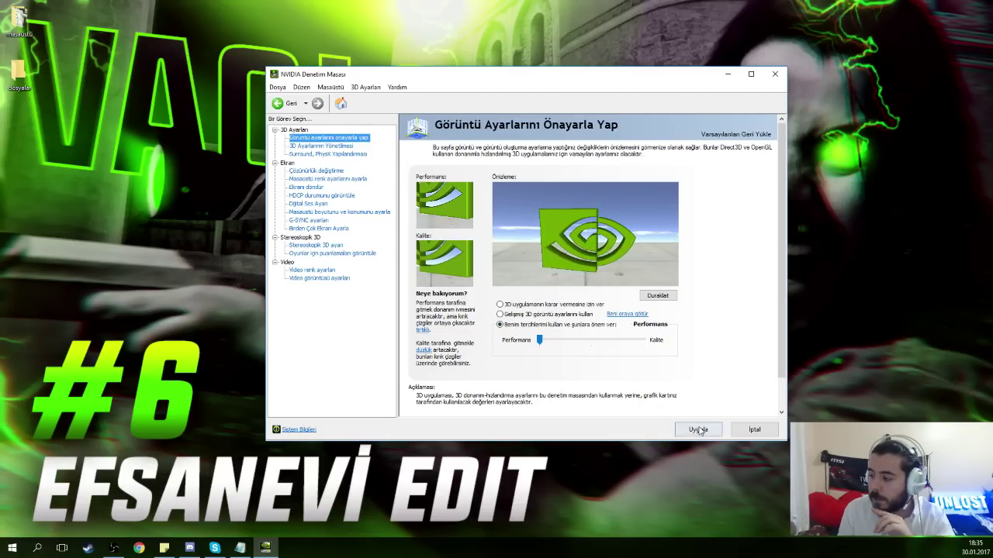
Step: Open the 3D settings management page and check the global Bağlantılı optimizasyon and multi-frame sampled anti-aliasing settings
{"action": "left_click", "coordinate": [326, 146]}
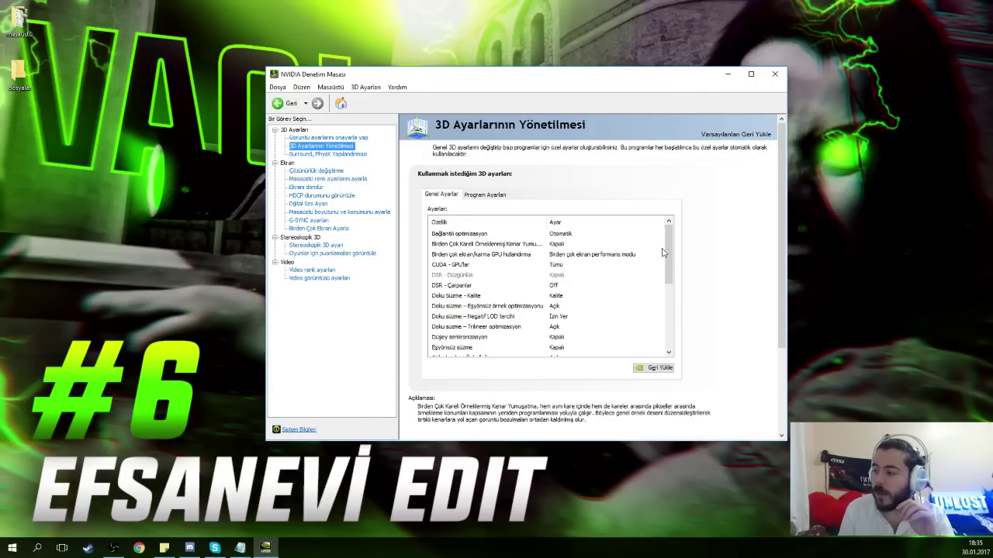
{"action": "left_click", "coordinate": [577, 235]}
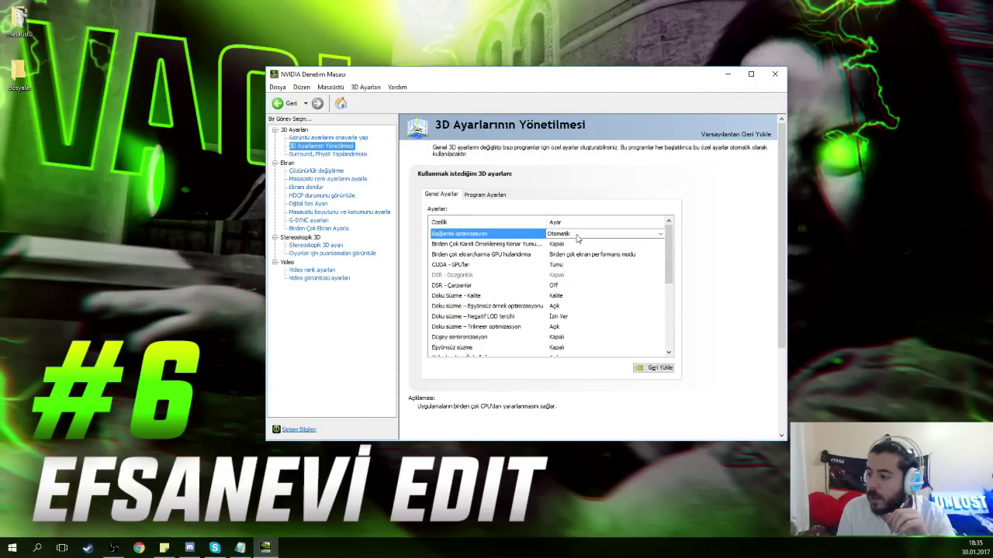
{"action": "left_click", "coordinate": [581, 233]}
{"action": "left_click", "coordinate": [587, 247]}
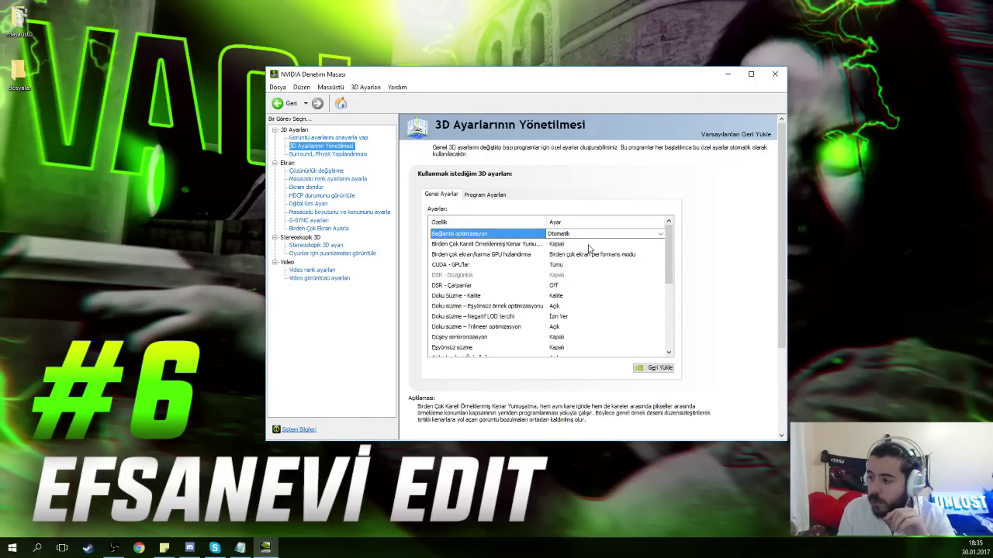
{"action": "left_click", "coordinate": [587, 245]}
{"action": "left_click", "coordinate": [588, 246]}
{"action": "left_click", "coordinate": [589, 247]}
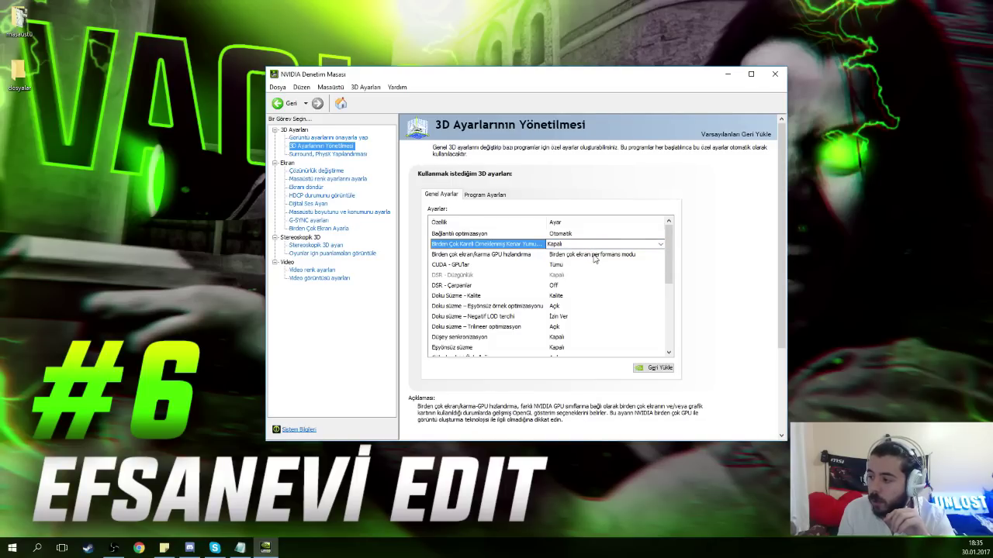
Step: Examine the performance modes offered for Birden çok ekran/karma GPU hızlandırma
{"action": "left_click", "coordinate": [593, 255]}
{"action": "left_click", "coordinate": [594, 256]}
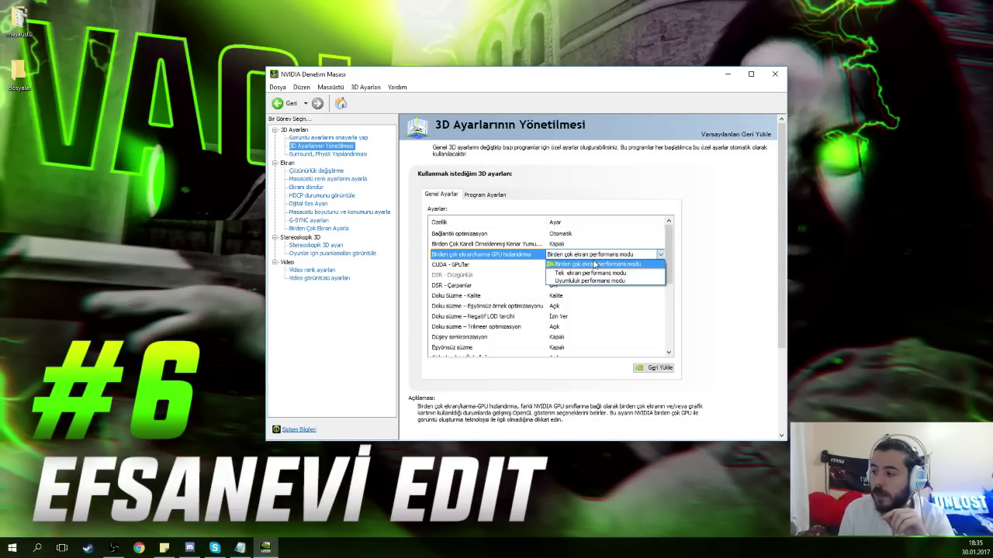
{"action": "left_click", "coordinate": [591, 257]}
{"action": "left_click", "coordinate": [591, 258]}
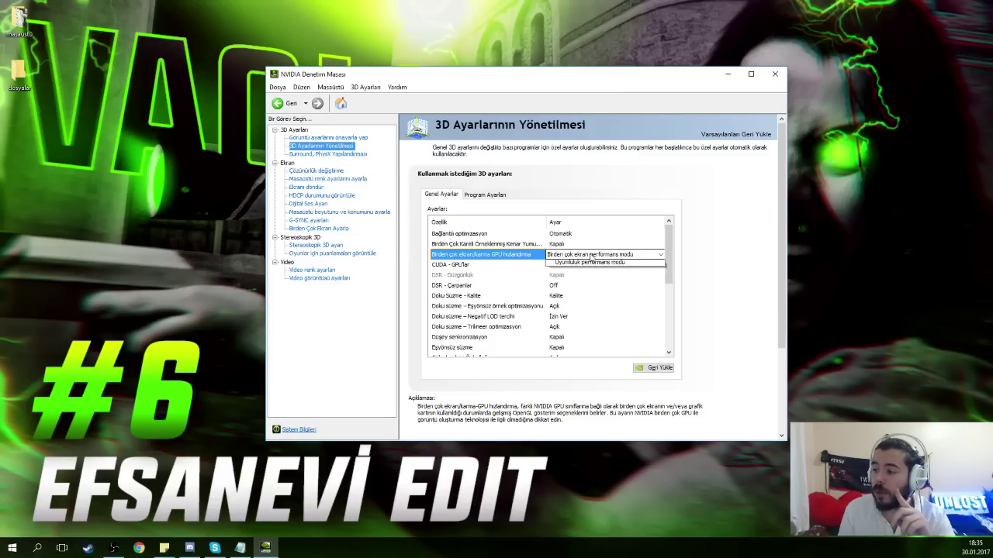
{"action": "left_click", "coordinate": [589, 259]}
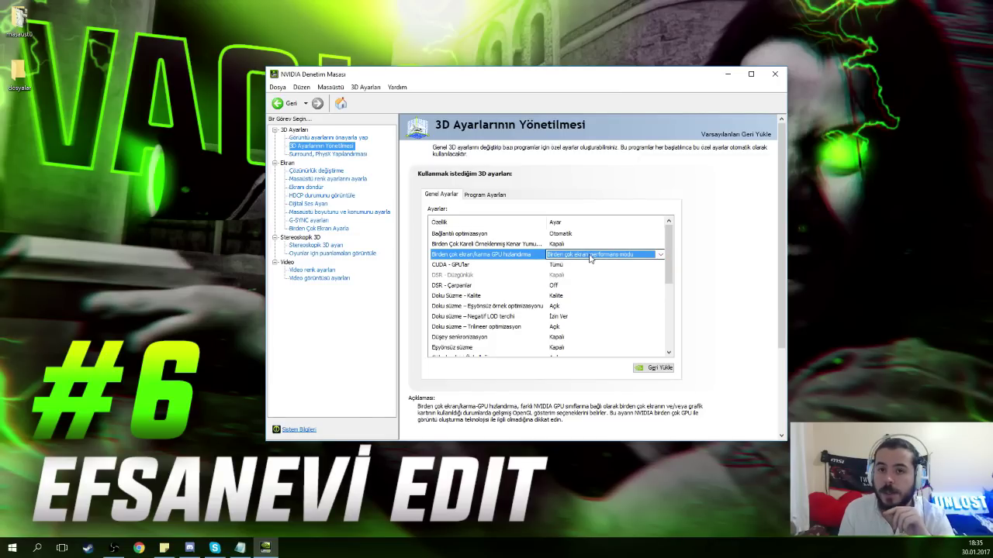
Step: Check the GPU selection for CUDA - GPU'lar and the DSR - Çarpanlar setting
{"action": "left_click", "coordinate": [586, 264]}
{"action": "left_click", "coordinate": [586, 265]}
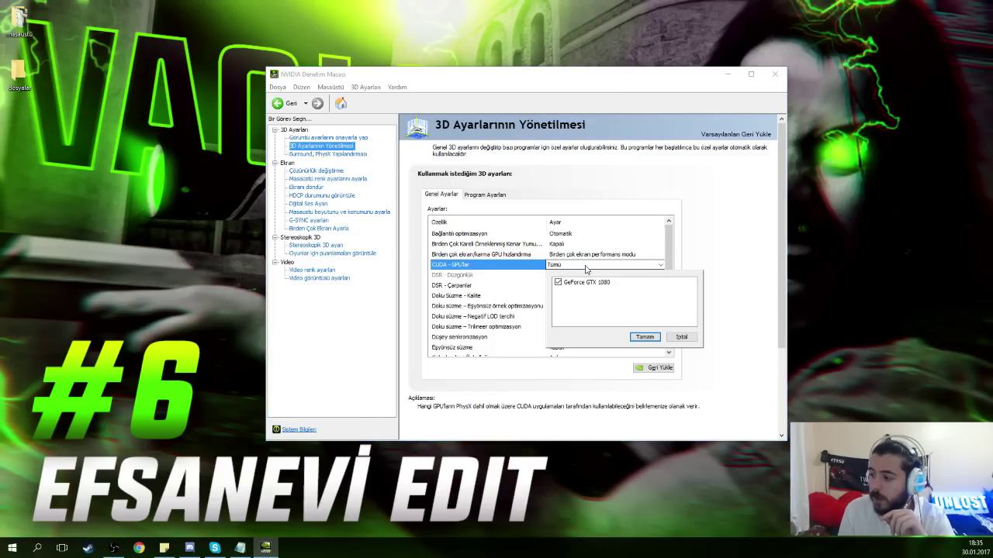
{"action": "left_click", "coordinate": [520, 256]}
{"action": "left_click", "coordinate": [575, 286]}
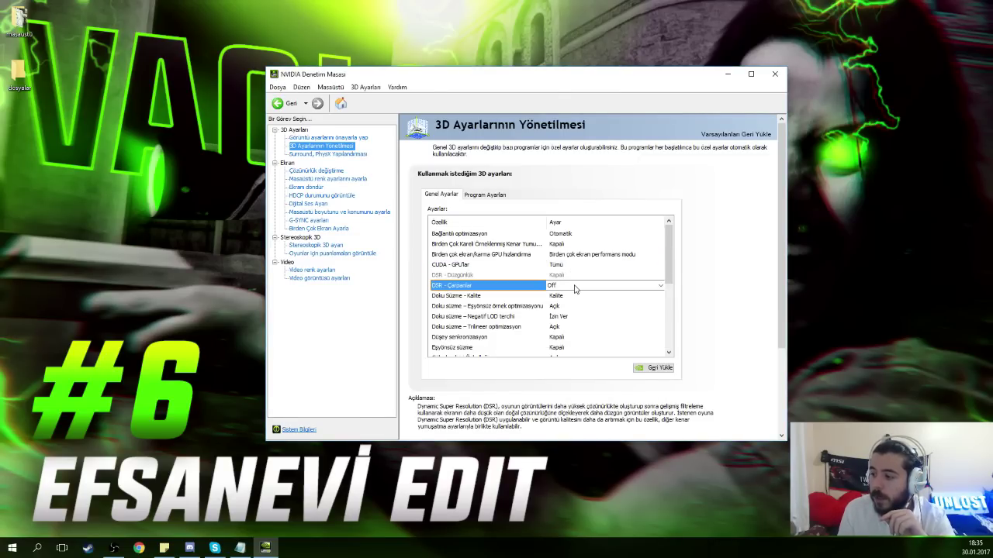
{"action": "left_click", "coordinate": [575, 286]}
{"action": "left_click", "coordinate": [575, 288]}
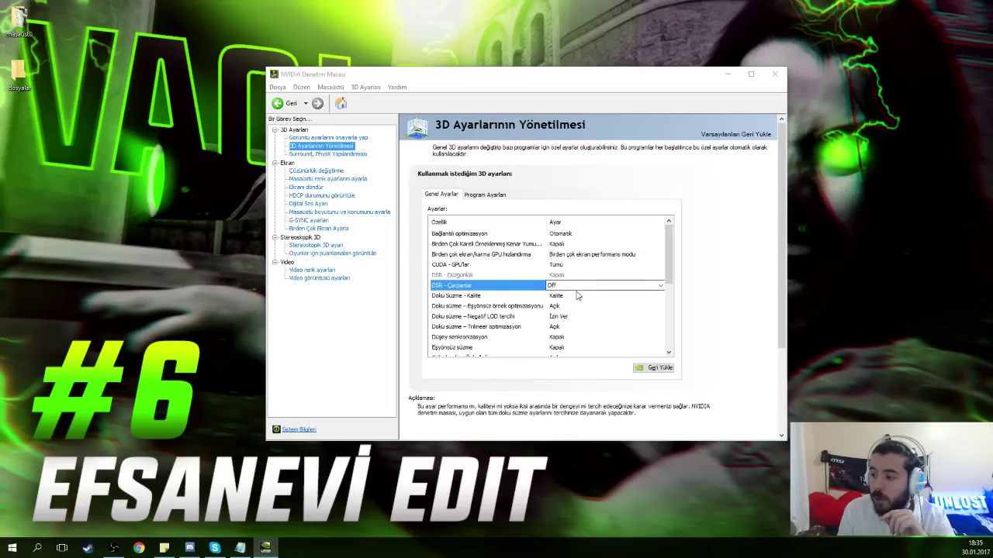
Step: Select Kalite for Doku Süzme - Kalite and Açık for the Eşyönsüz örnek optimizasyonu texture filtering option
{"action": "left_click", "coordinate": [577, 296]}
{"action": "left_click", "coordinate": [576, 297]}
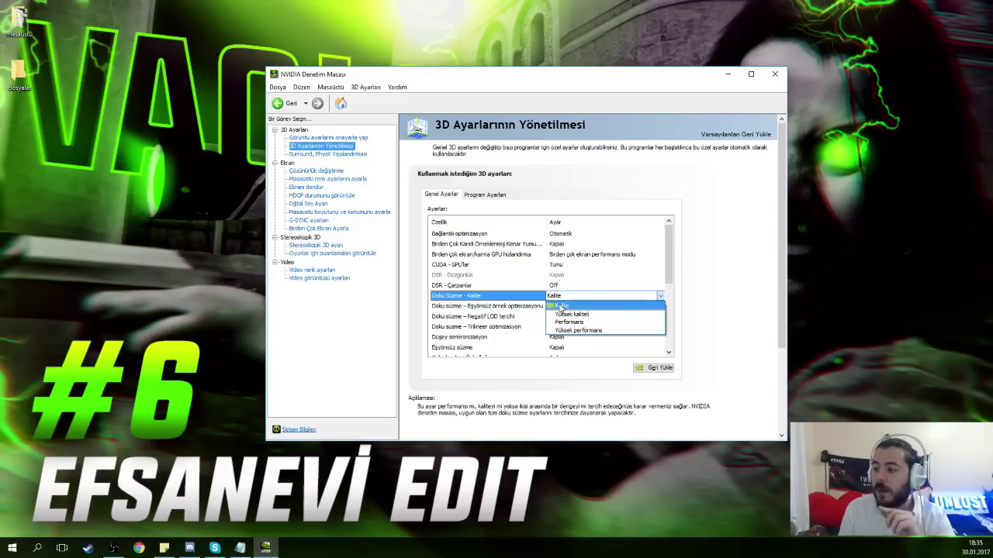
{"action": "left_click", "coordinate": [518, 299]}
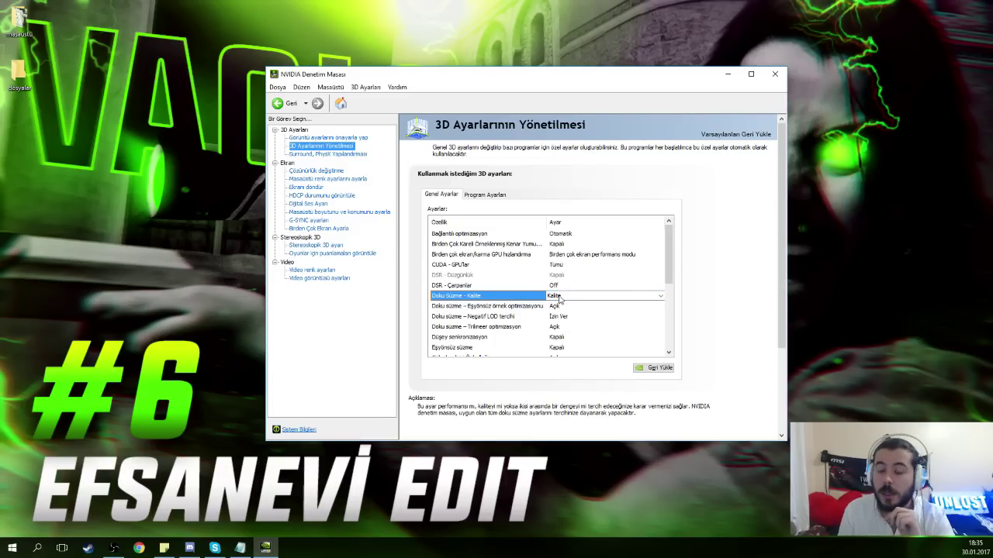
{"action": "left_click", "coordinate": [560, 297]}
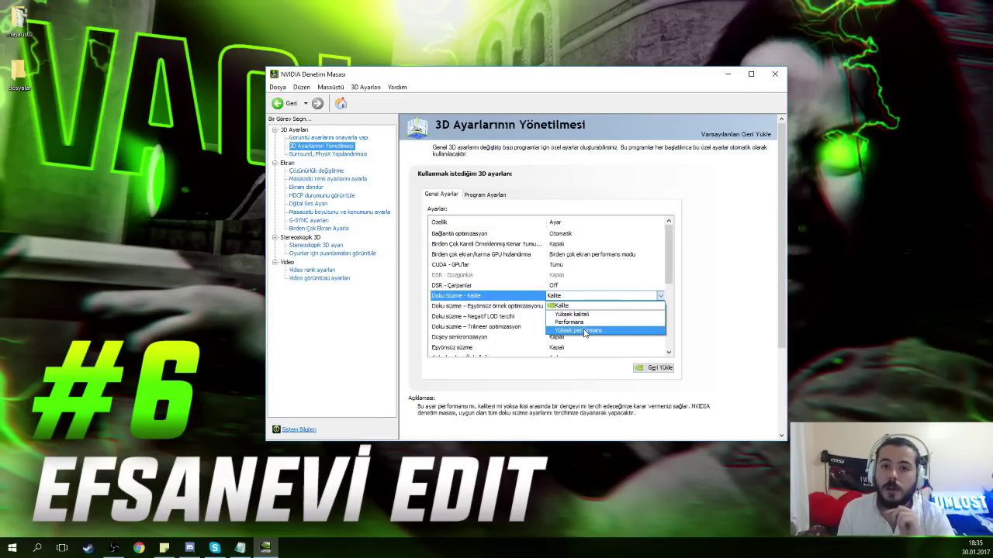
{"action": "left_click", "coordinate": [571, 306]}
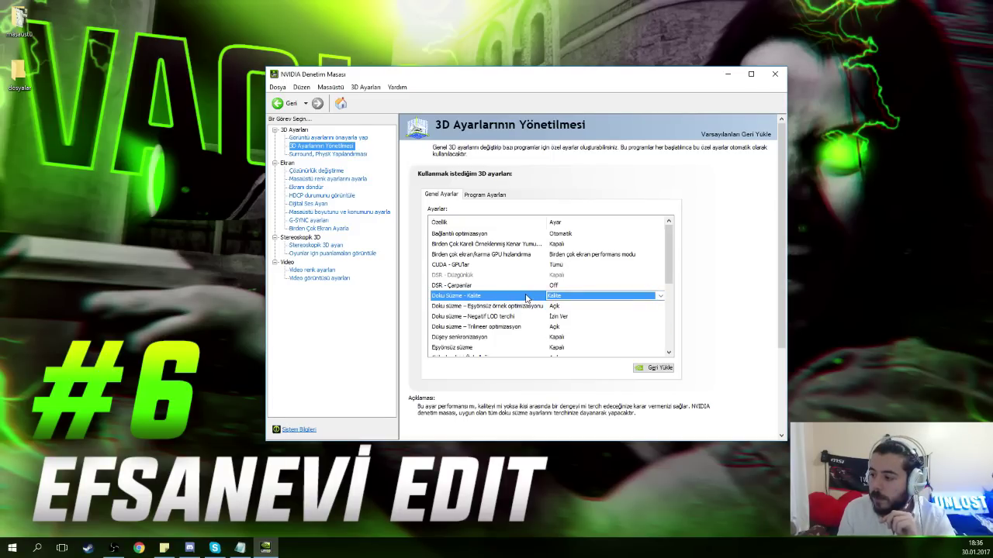
{"action": "left_click", "coordinate": [570, 308]}
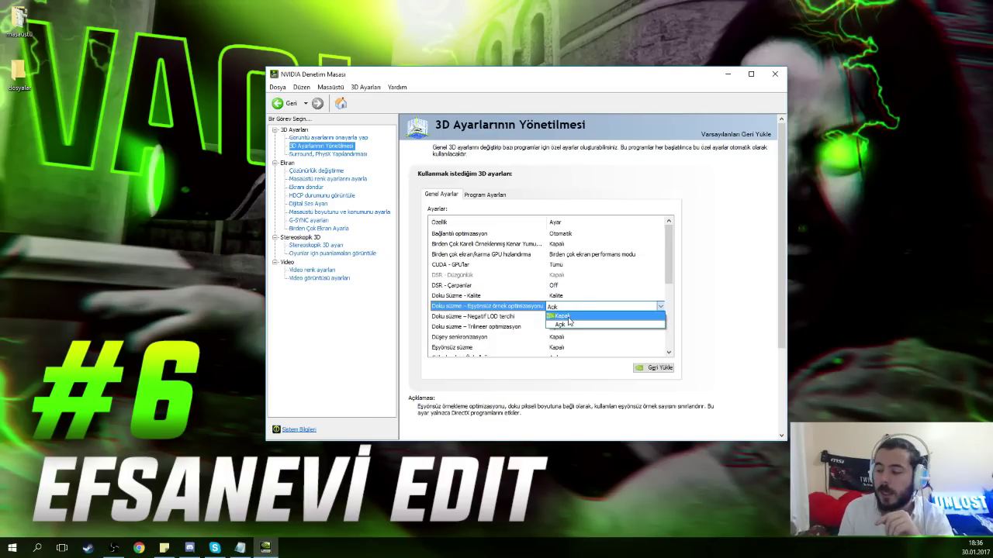
{"action": "left_click", "coordinate": [561, 325]}
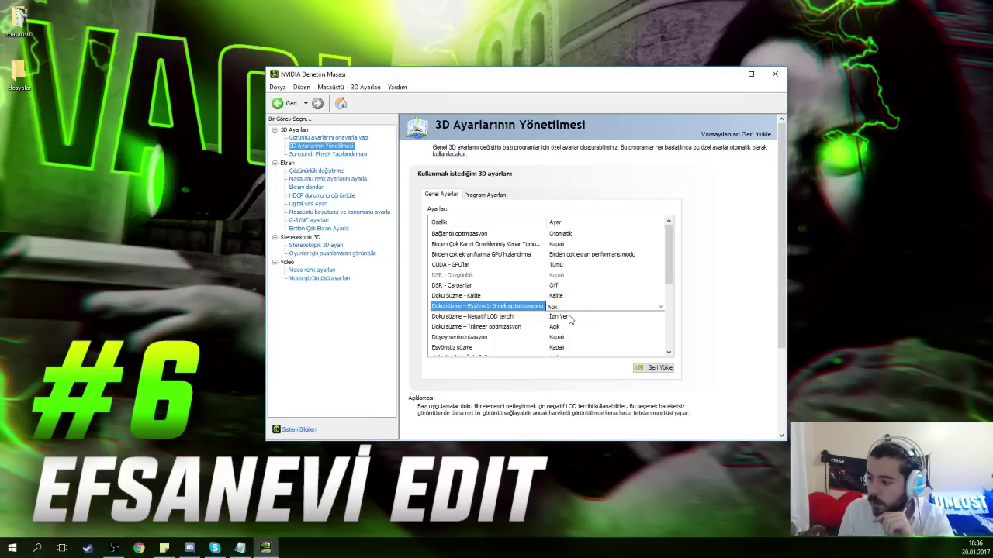
Step: Select İzin Ver for Doku süzme - Negatif LOD tercihi and leave Doku süzme - Trilineer optimizasyon on Açık
{"action": "left_click", "coordinate": [574, 318]}
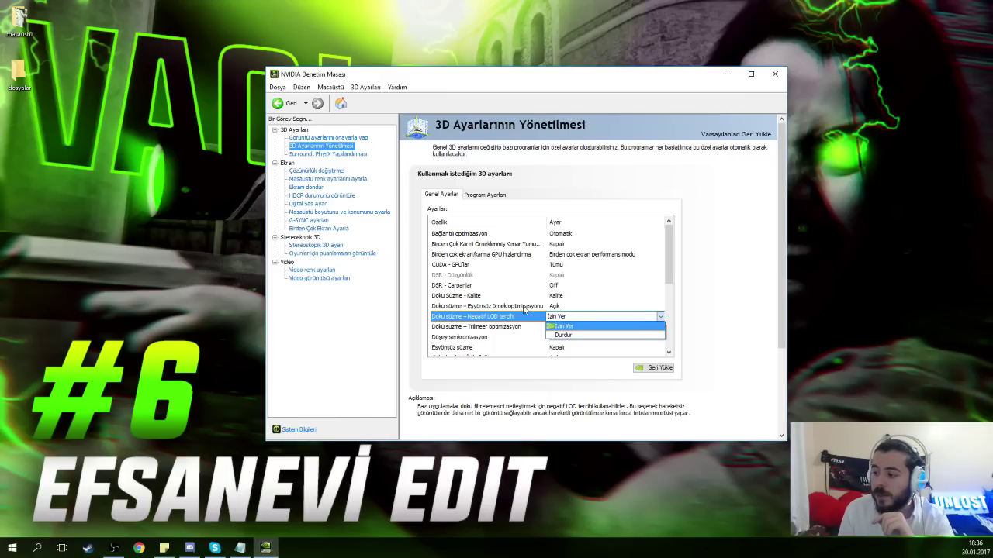
{"action": "left_click", "coordinate": [565, 327]}
{"action": "left_click", "coordinate": [574, 329]}
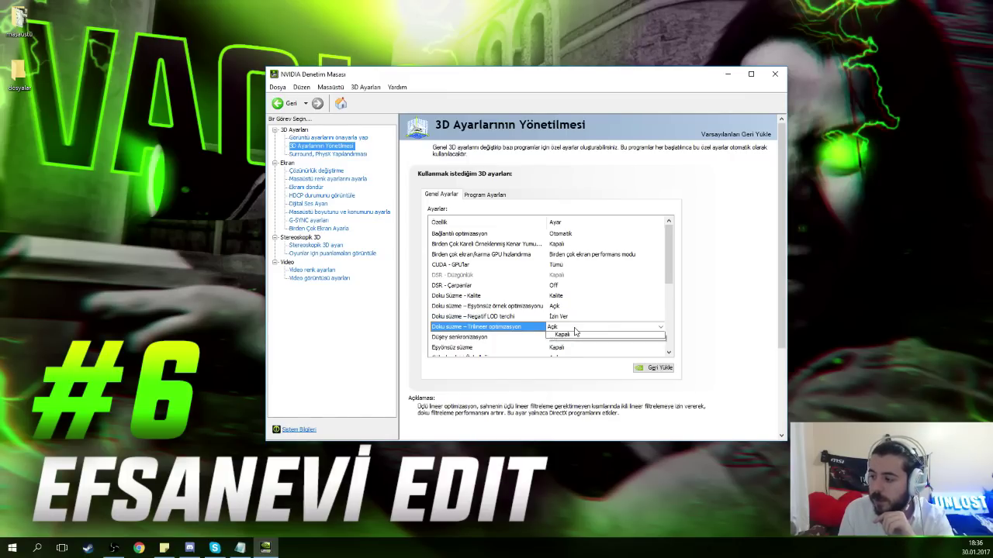
{"action": "left_click", "coordinate": [560, 336]}
Step: Choose Kapalı for both Düşey senkronizasyon and Eşyönsüz süzme in the global 3D settings
{"action": "left_click", "coordinate": [573, 338]}
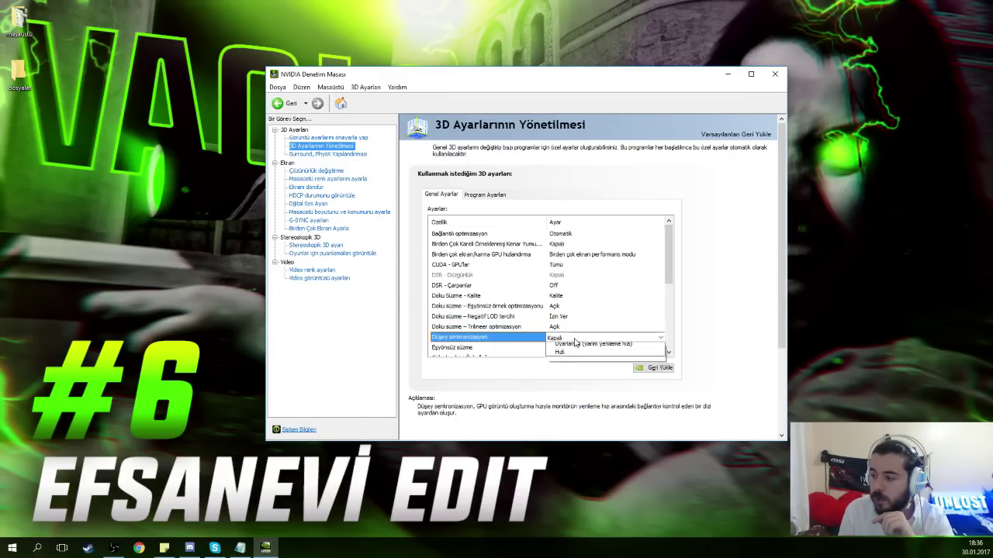
{"action": "left_click", "coordinate": [572, 357]}
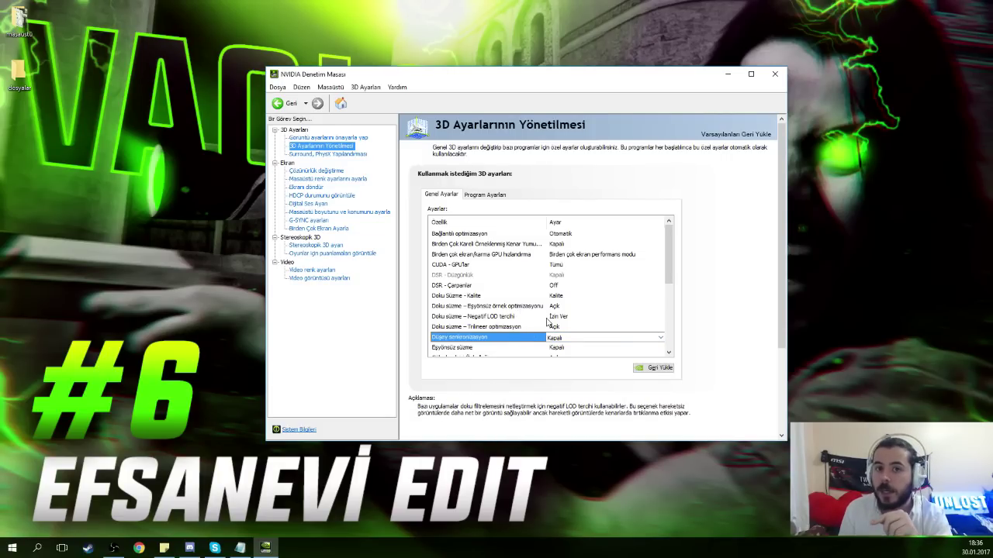
{"action": "left_click_drag", "start_coordinate": [669, 258], "coordinate": [668, 302]}
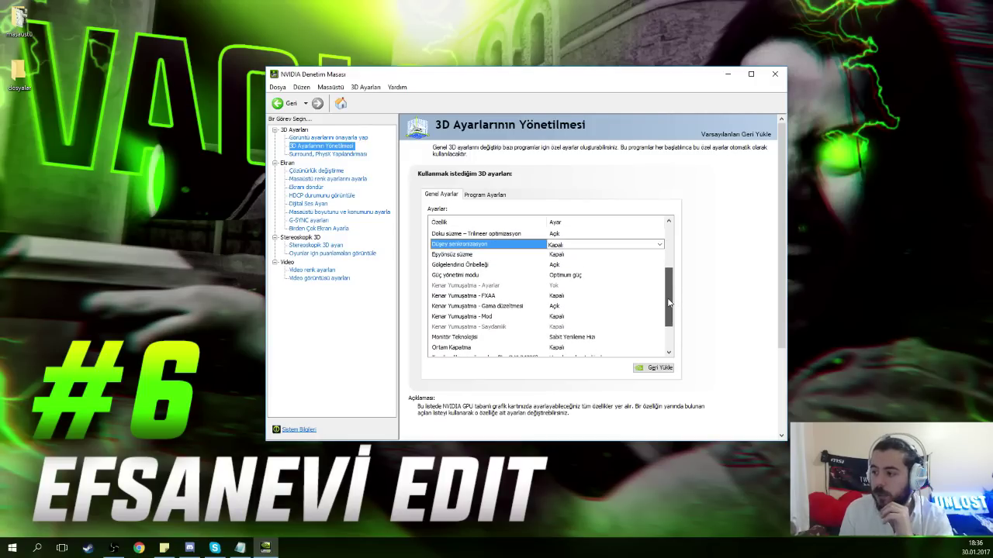
{"action": "left_click", "coordinate": [593, 255]}
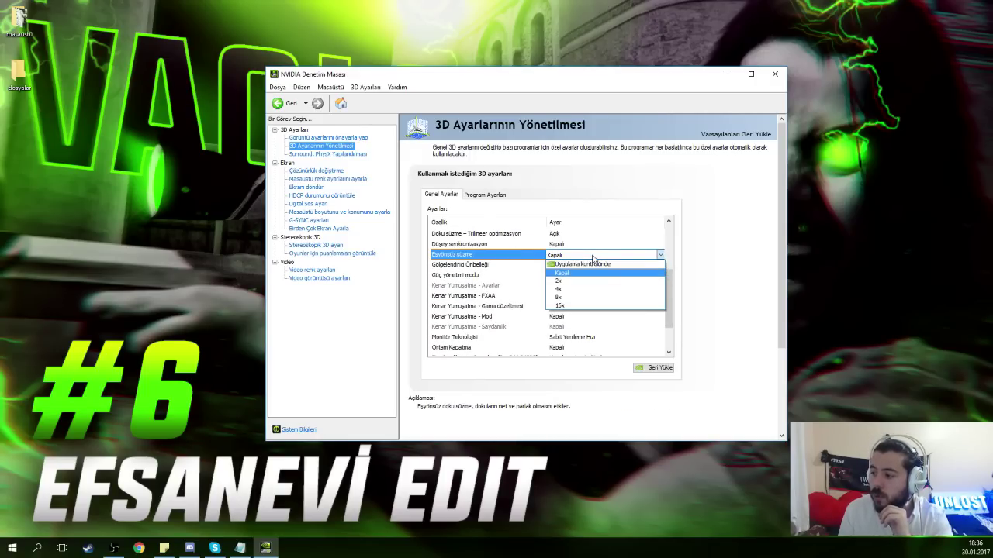
{"action": "left_click", "coordinate": [565, 271]}
{"action": "left_click", "coordinate": [560, 257]}
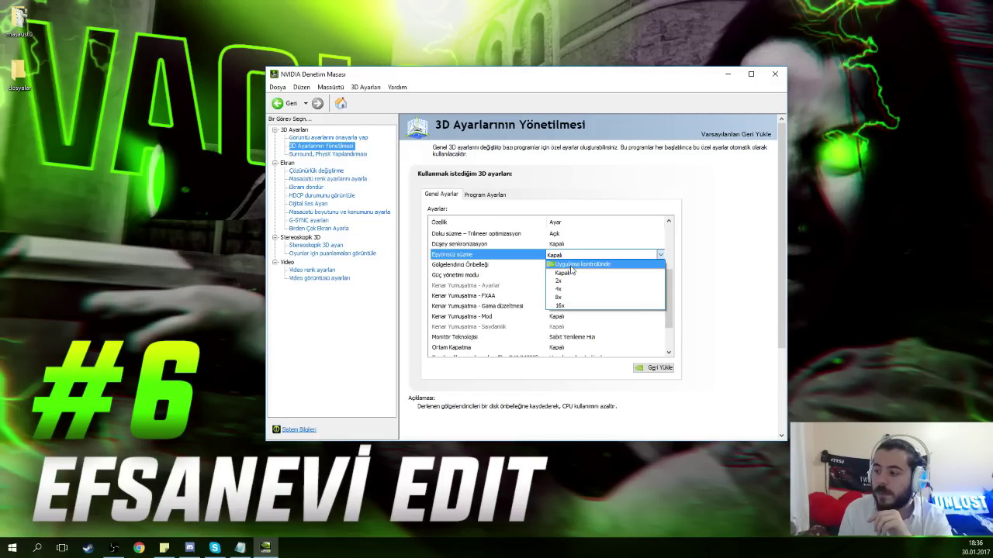
{"action": "left_click", "coordinate": [570, 270]}
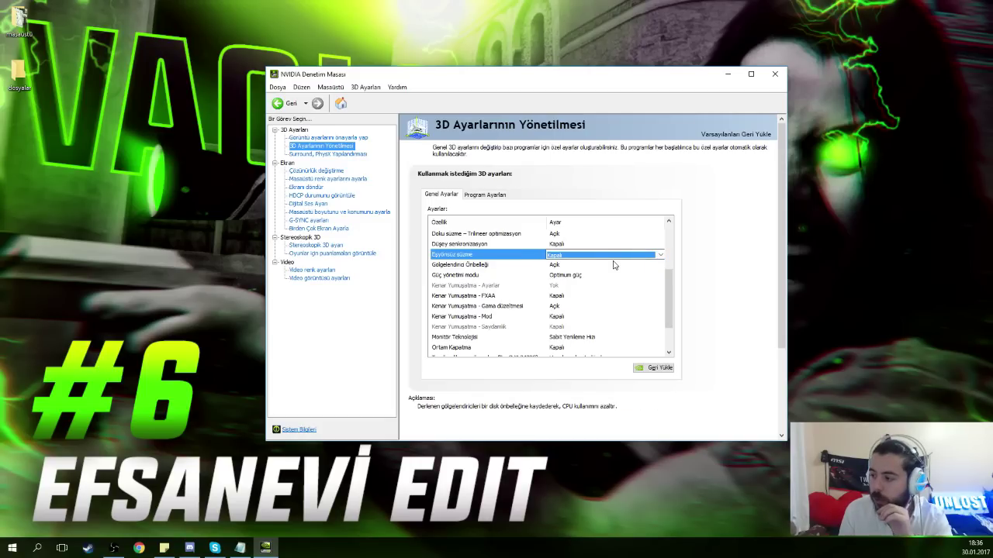
Step: Examine the power options offered for Güç yönetimi modu without changing the selection
{"action": "left_click", "coordinate": [583, 276]}
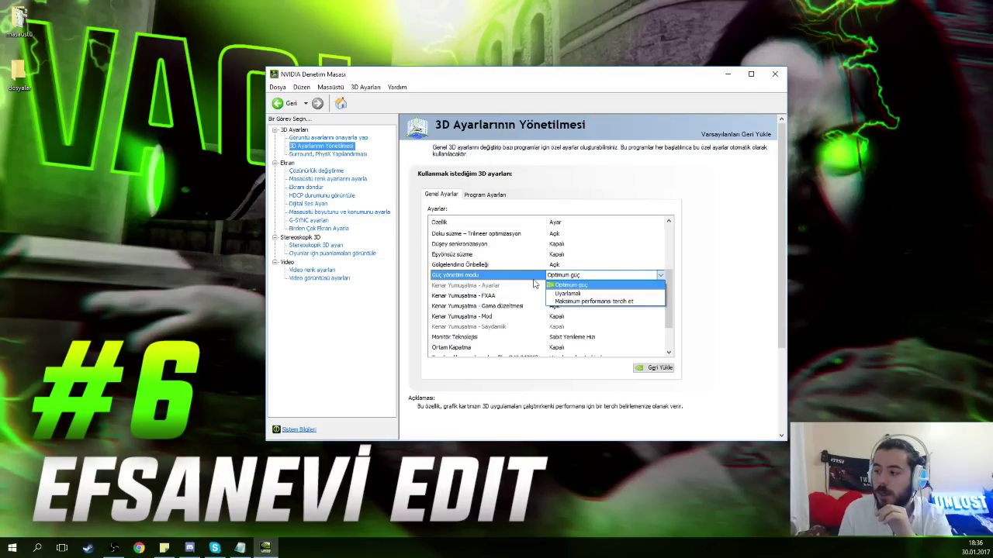
{"action": "left_click", "coordinate": [528, 279]}
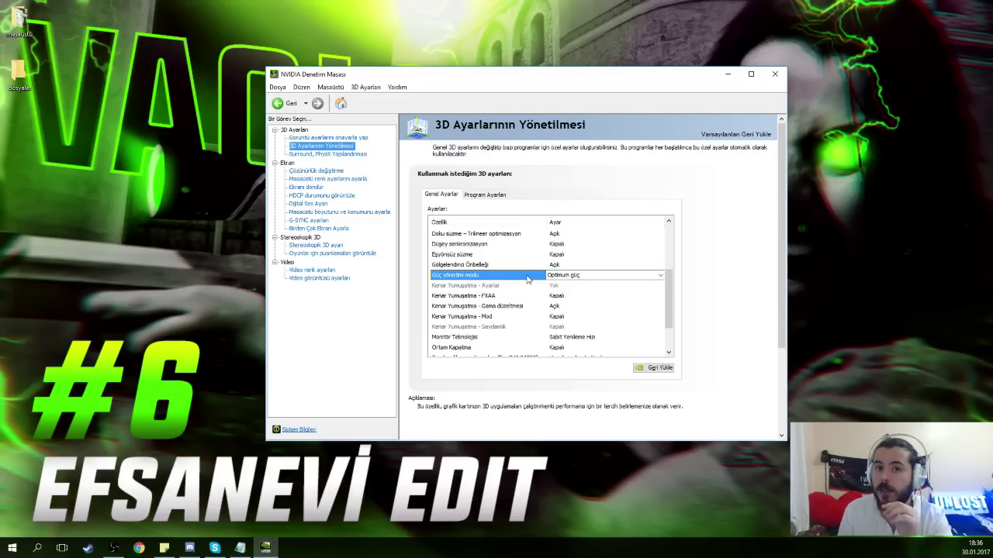
{"action": "left_click", "coordinate": [540, 277]}
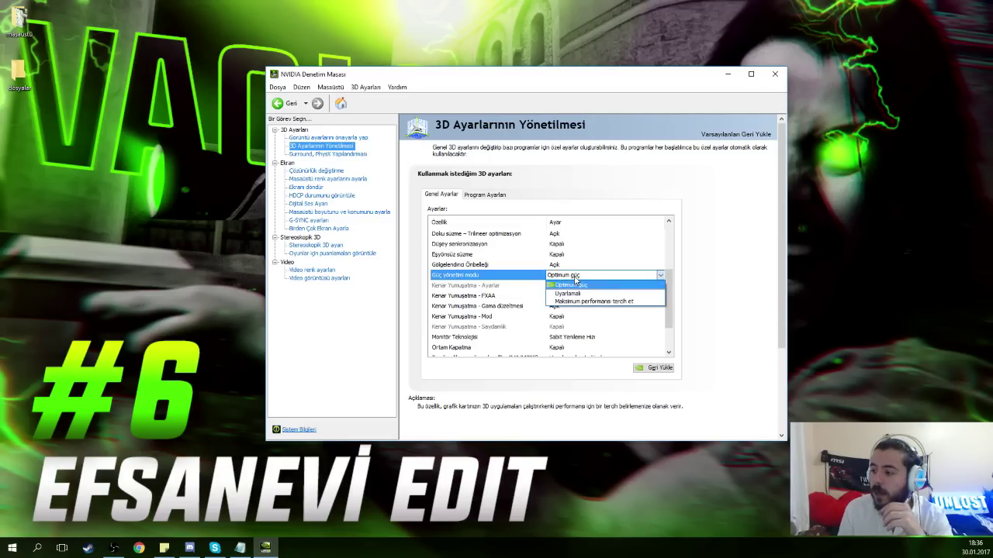
{"action": "left_click", "coordinate": [533, 279]}
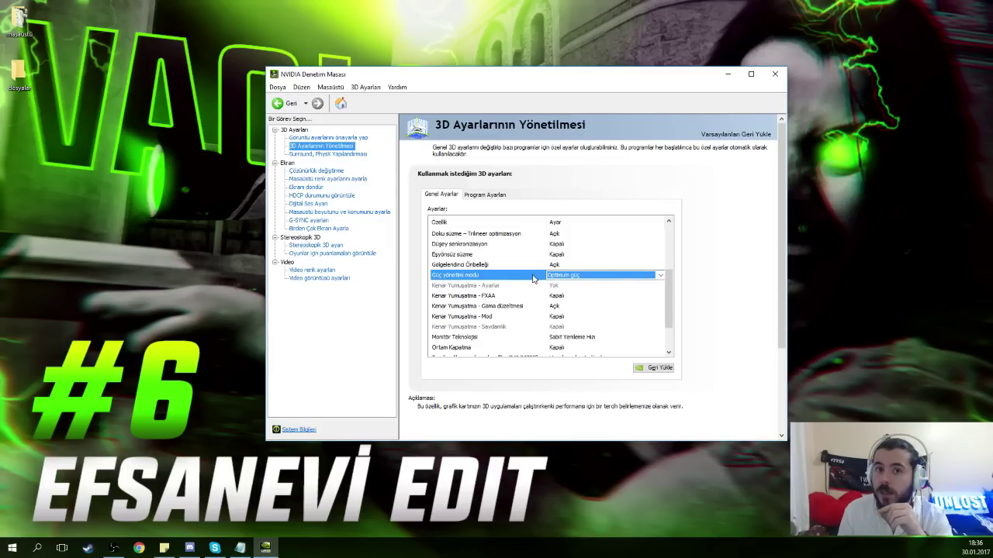
Step: Select Kapalı for Kenar Yumuşatma - FXAA and keep Kenar Yumuşatma - Gama düzeltmesi on Açık
{"action": "left_click", "coordinate": [580, 296]}
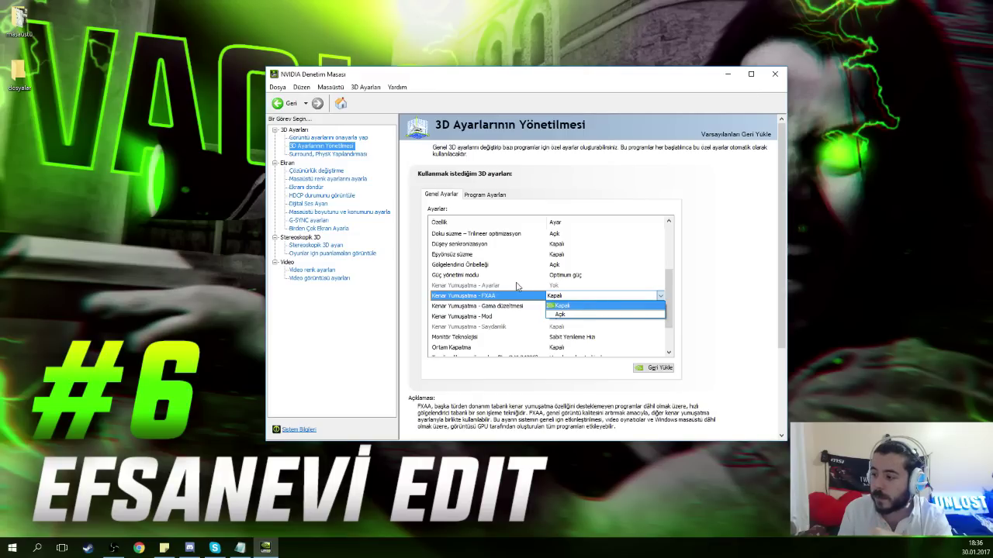
{"action": "left_click", "coordinate": [582, 307]}
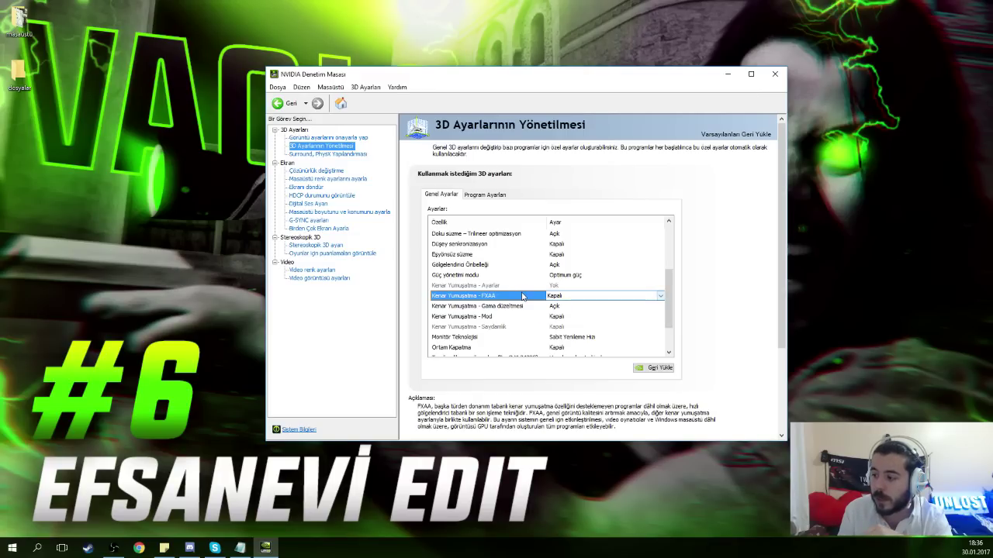
{"action": "left_click", "coordinate": [580, 306]}
{"action": "left_click", "coordinate": [562, 316]}
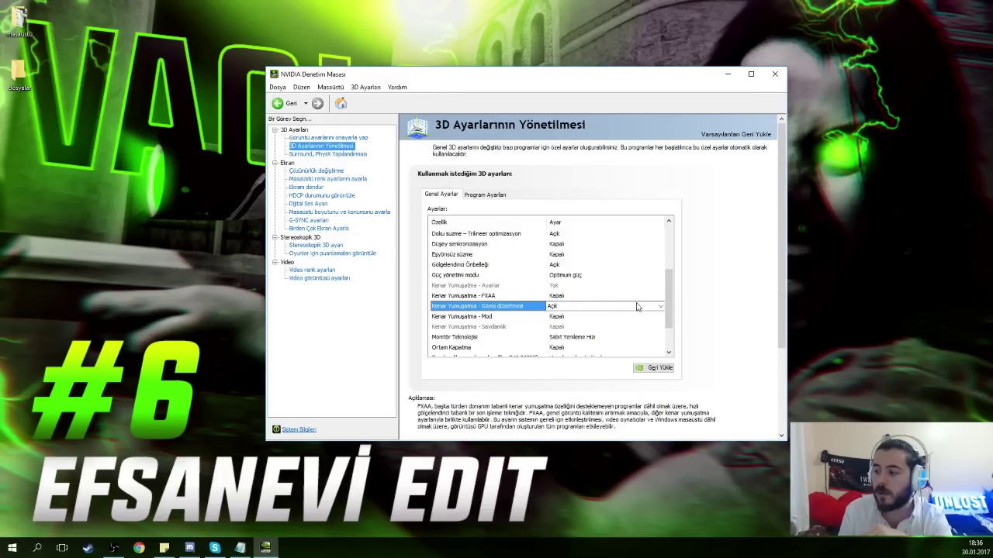
Step: Check the remaining global 3D settings and the Surround, PhysX configuration, ending on the Çözünürlük değiştirme page
{"action": "left_click_drag", "start_coordinate": [669, 301], "coordinate": [674, 325]}
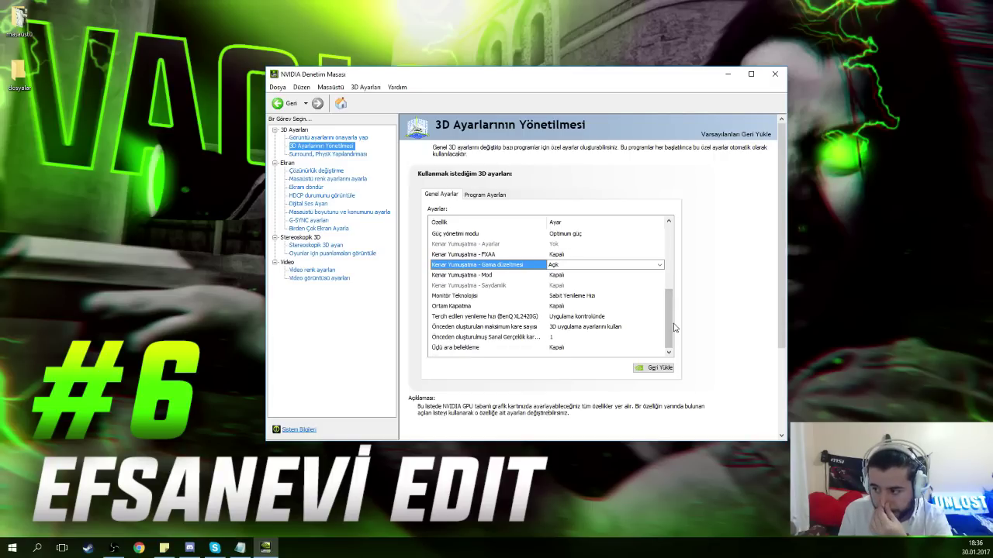
{"action": "left_click", "coordinate": [321, 155]}
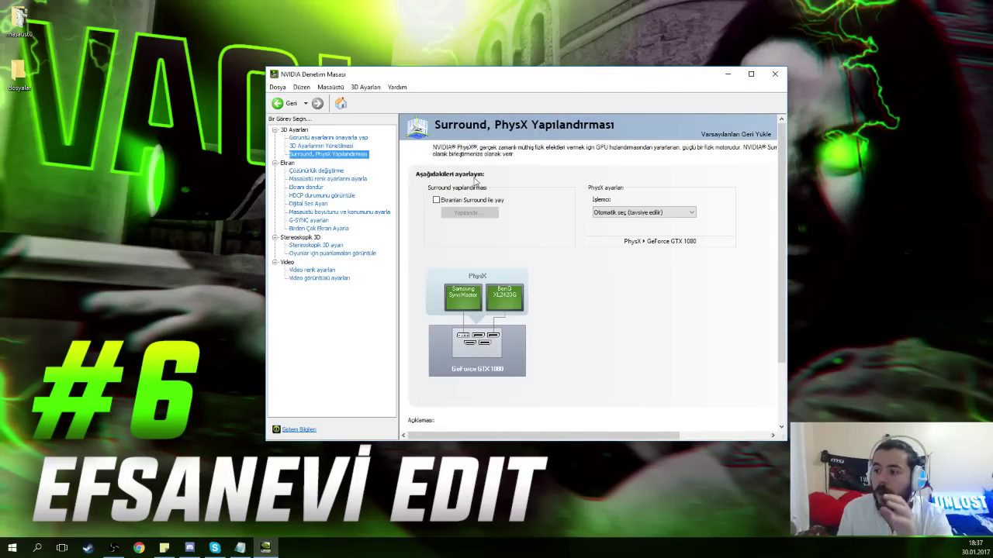
{"action": "left_click", "coordinate": [332, 173]}
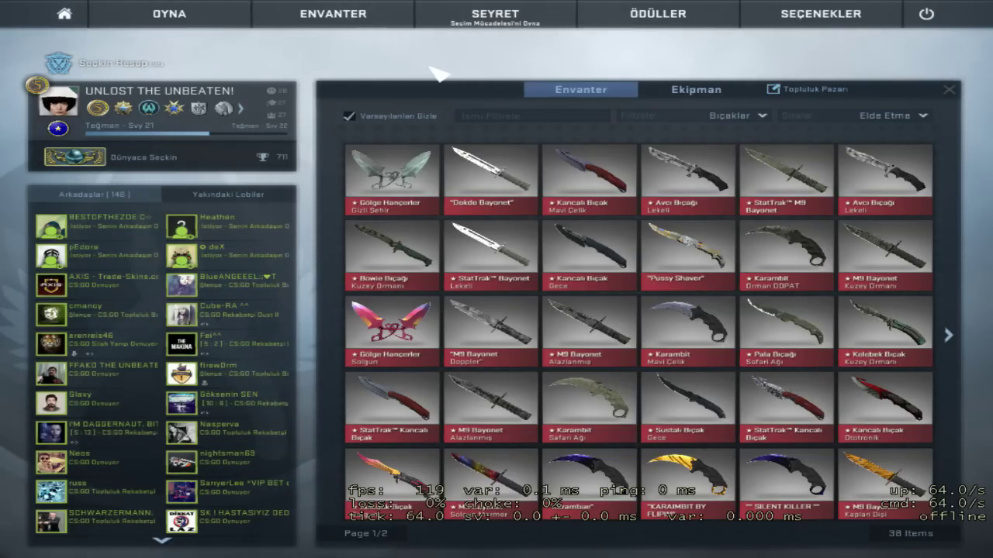
Step: Switch to CS:GO, open its Görüntü Ayarları and check the aspect ratios offered for Görüntü Oranı
{"action": "mouse_move", "coordinate": [820, 14]}
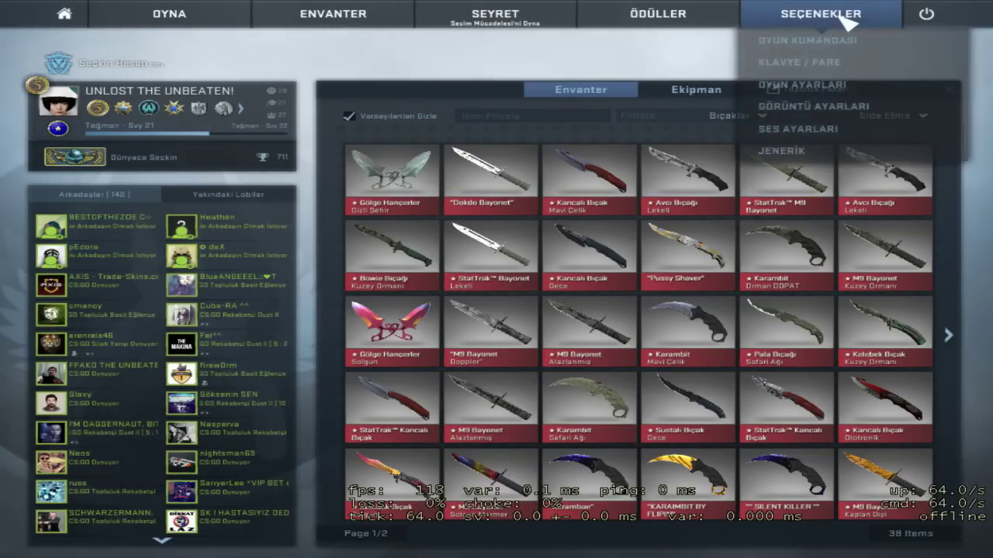
{"action": "left_click", "coordinate": [830, 121]}
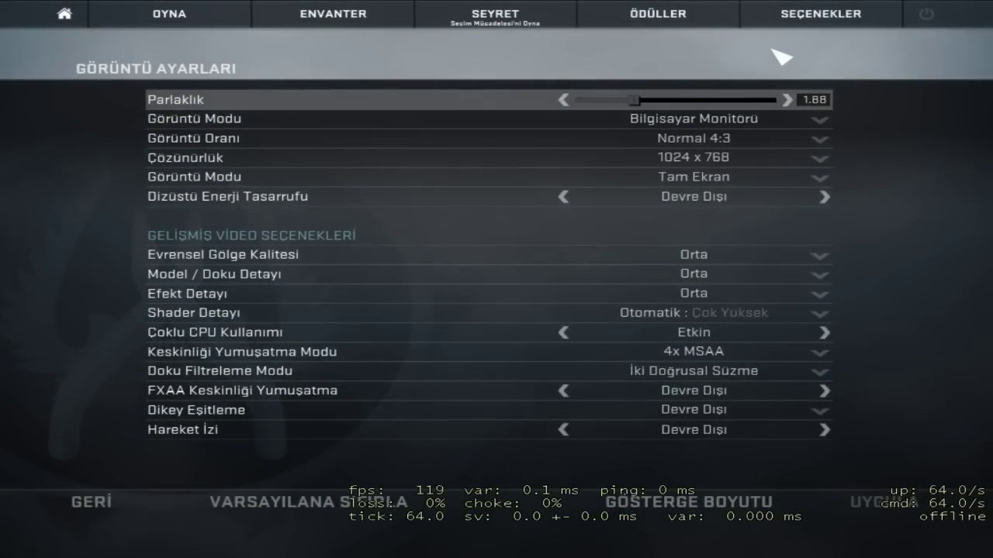
{"action": "left_click", "coordinate": [756, 143]}
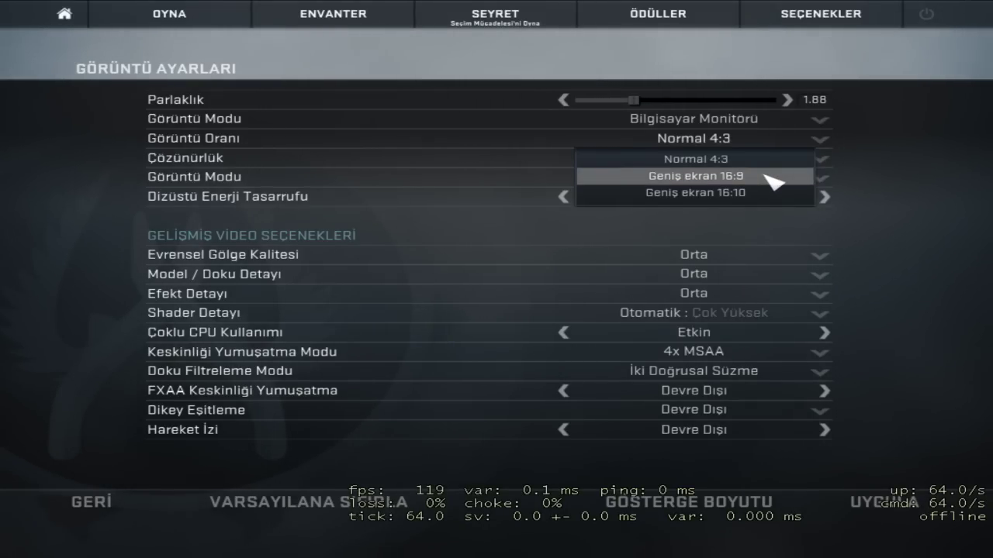
{"action": "left_click", "coordinate": [841, 158]}
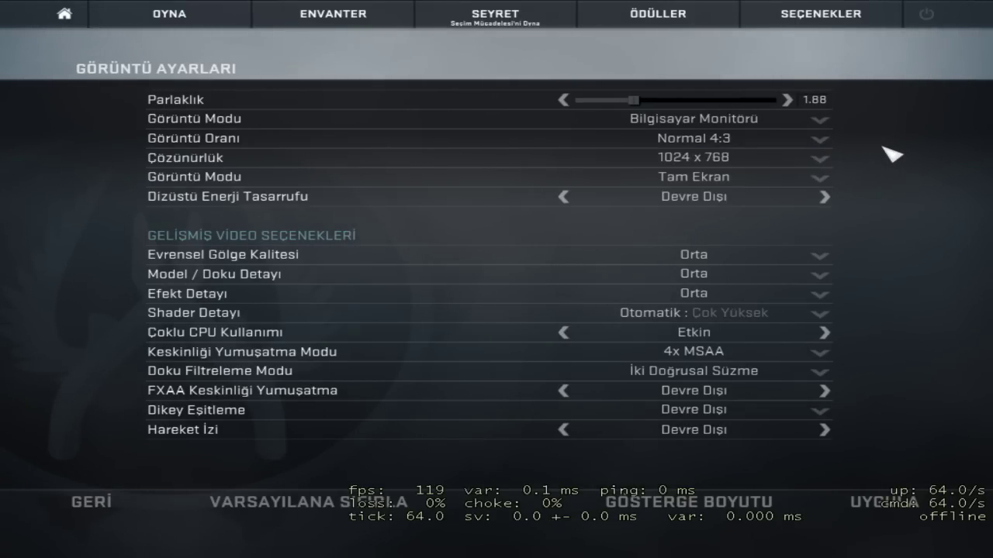
Step: Examine the resolutions offered for Çözünürlük and close the list without changing the selection
{"action": "left_click", "coordinate": [798, 161]}
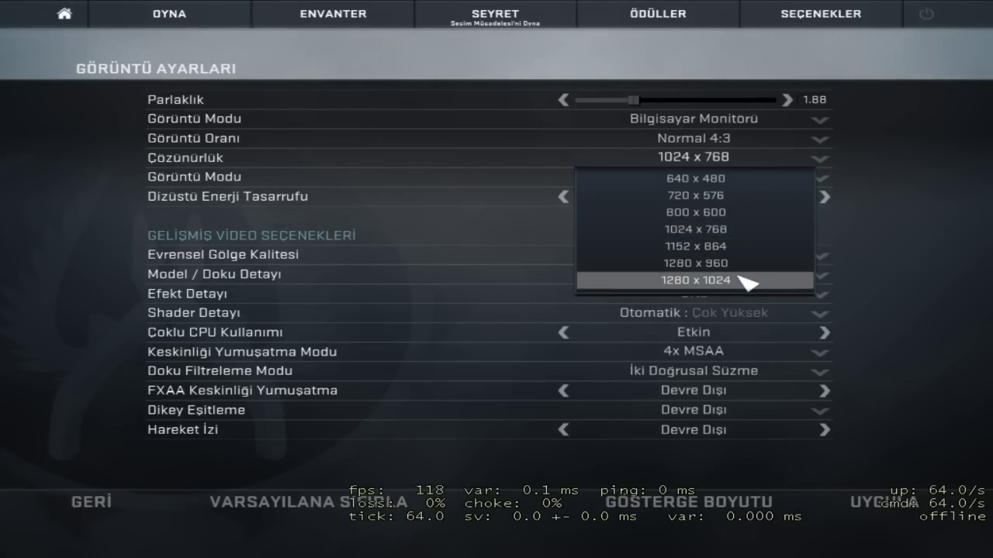
{"action": "left_click", "coordinate": [880, 166]}
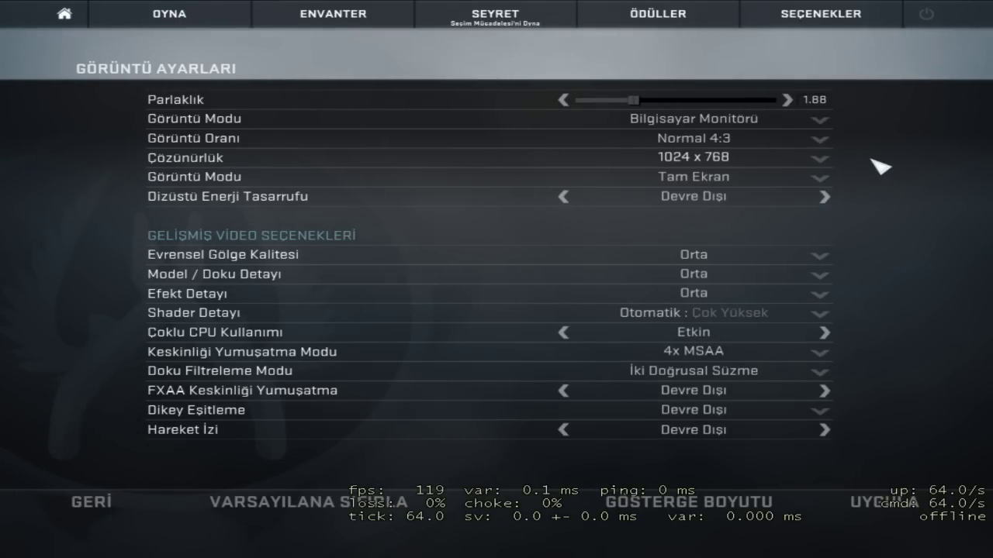
{"action": "left_click", "coordinate": [799, 159]}
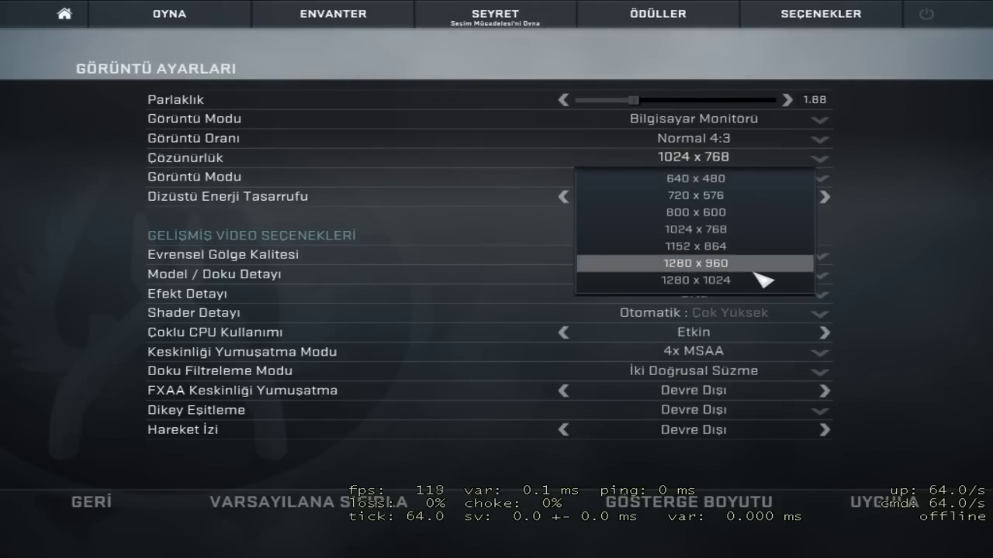
{"action": "left_click", "coordinate": [861, 166]}
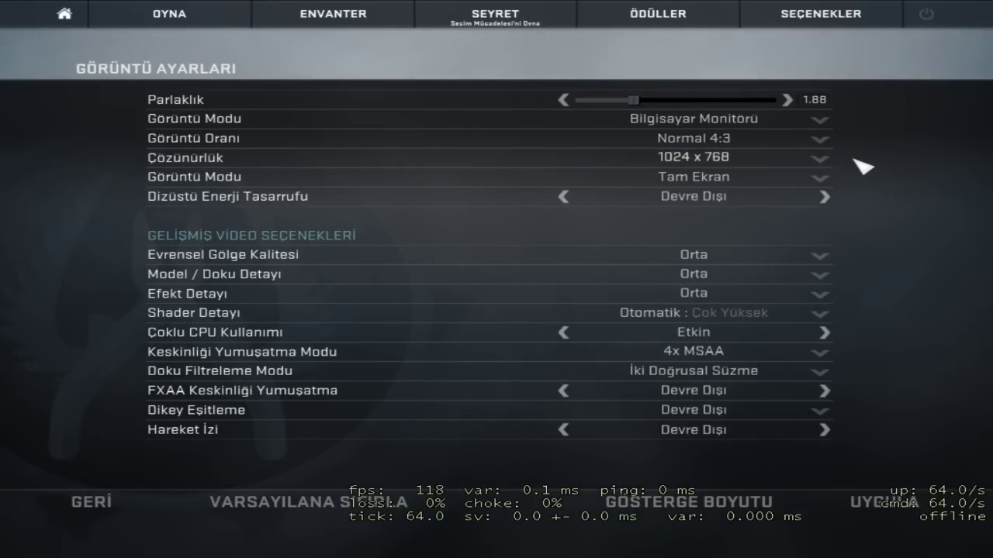